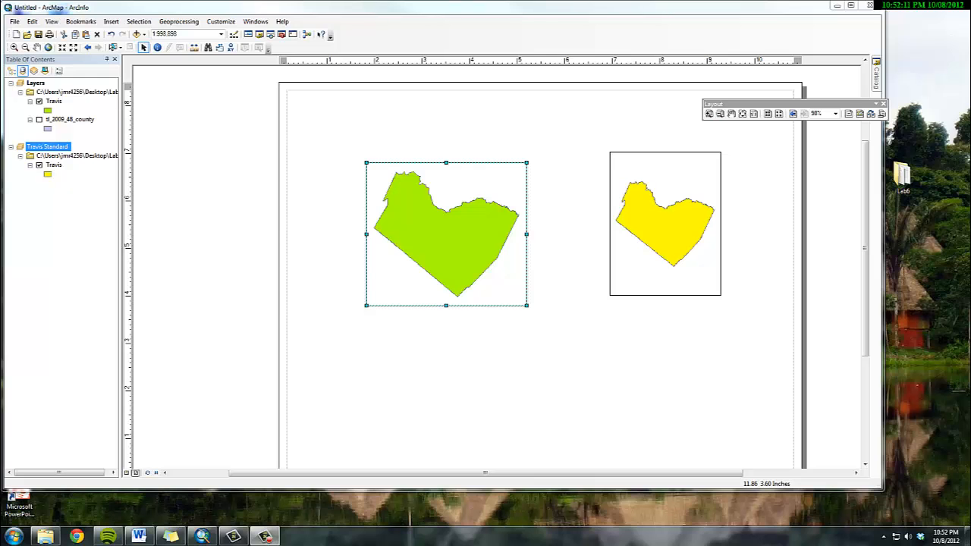
- Shift the yellow Travis data frame slightly left and reshape the green Travis data frame into a narrower, taller frame
{"action": "left_click", "coordinate": [668, 222]}
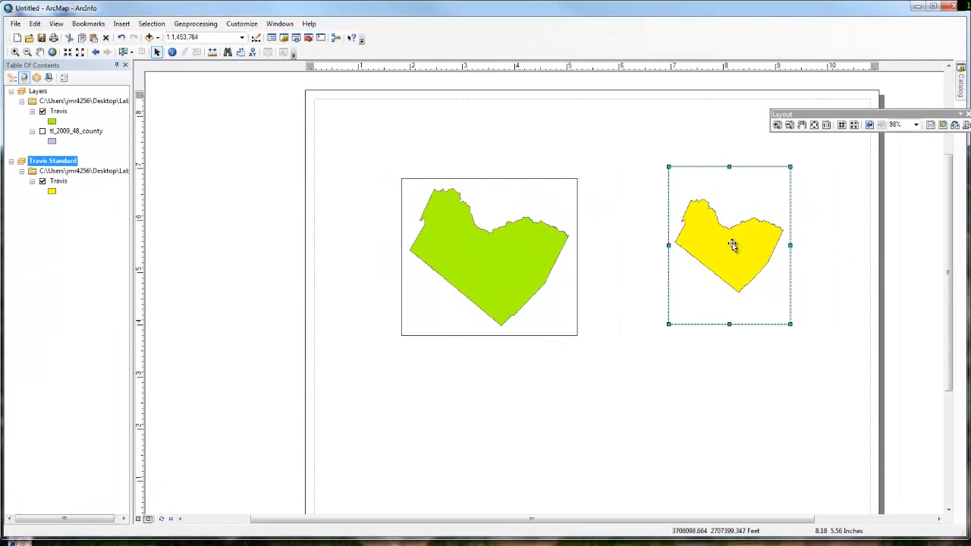
{"action": "left_click_drag", "start_coordinate": [732, 244], "coordinate": [712, 251]}
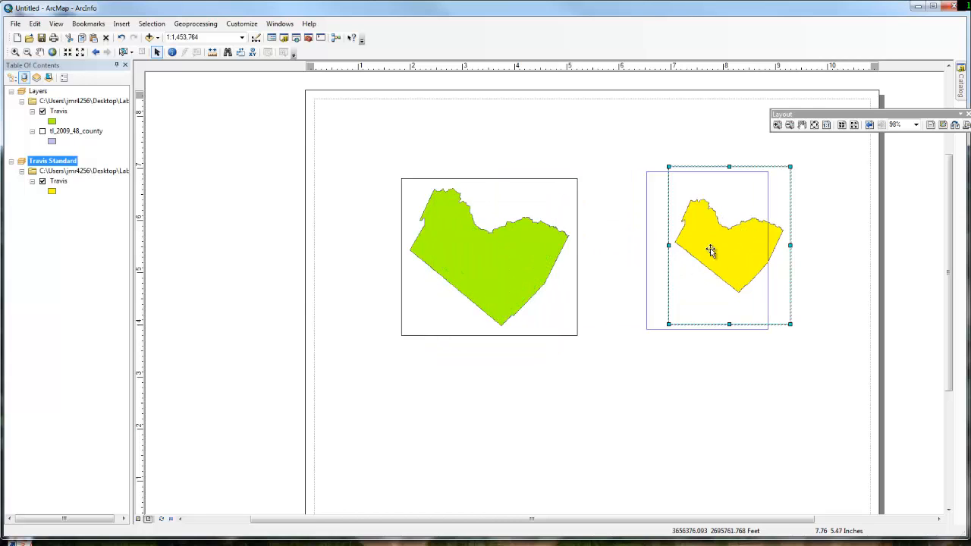
{"action": "left_click", "coordinate": [568, 187]}
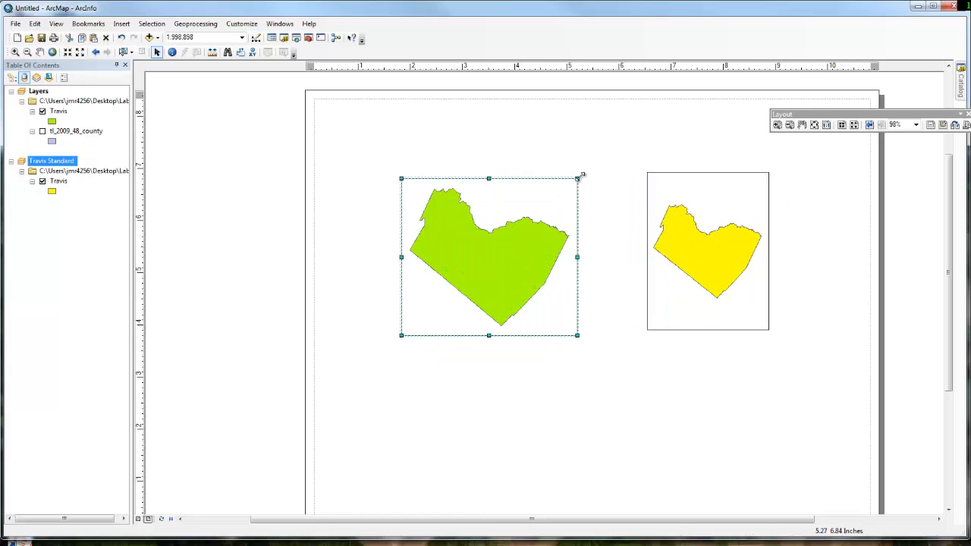
{"action": "left_click_drag", "start_coordinate": [578, 176], "coordinate": [527, 164]}
{"action": "left_click_drag", "start_coordinate": [610, 145], "coordinate": [607, 148]}
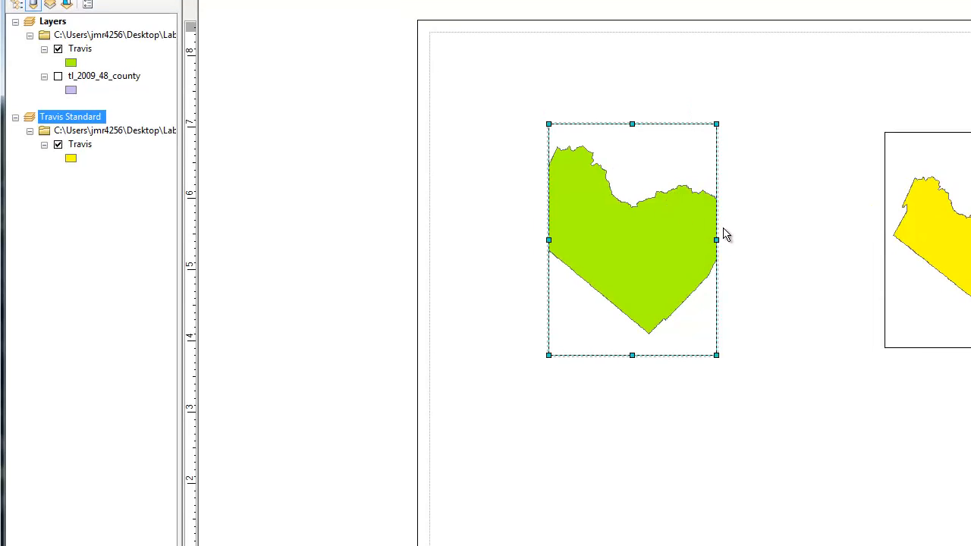
{"action": "left_click_drag", "start_coordinate": [609, 245], "coordinate": [632, 249]}
{"action": "left_click_drag", "start_coordinate": [746, 243], "coordinate": [746, 241]}
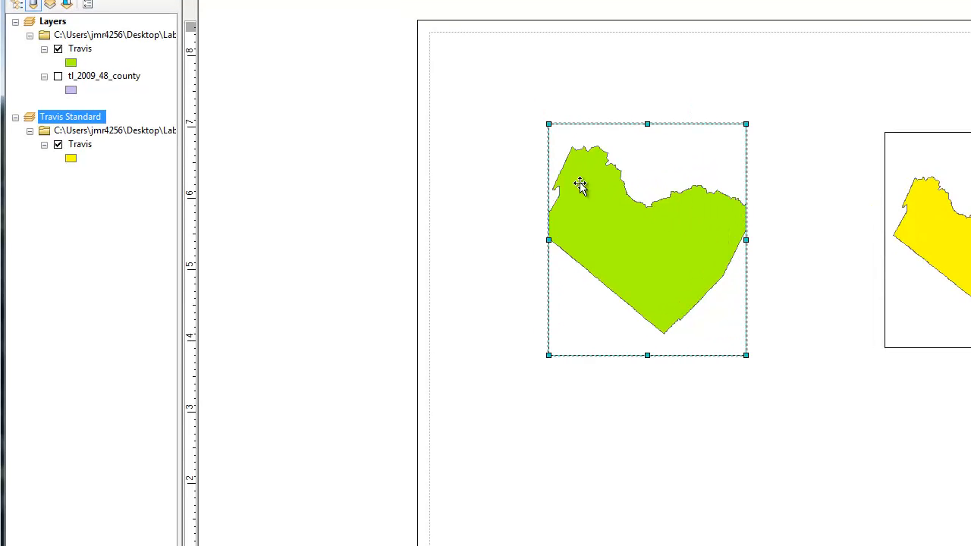
{"action": "mouse_move", "coordinate": [582, 188]}
{"action": "left_mouse_down"}
{"action": "mouse_move", "coordinate": [633, 210]}
{"action": "mouse_move", "coordinate": [597, 193]}
{"action": "left_mouse_up"}
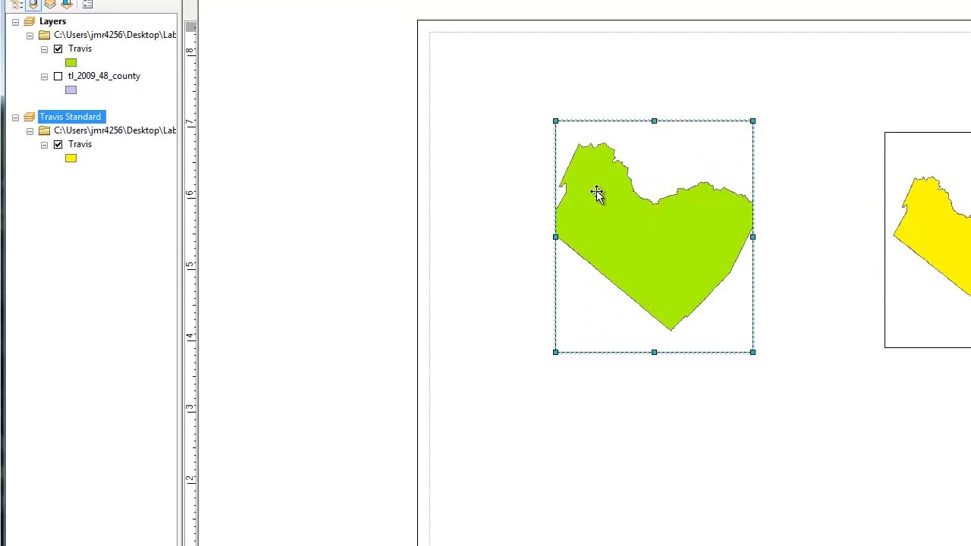
- Zoom the green and yellow data frames to the full extent of their Travis layers
{"action": "right_click", "coordinate": [73, 37]}
{"action": "left_click", "coordinate": [69, 50]}
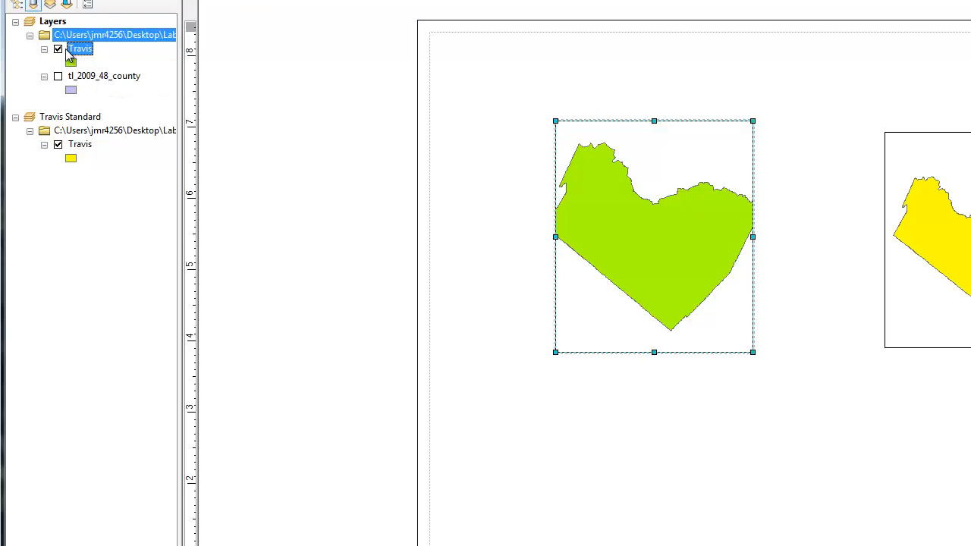
{"action": "right_click", "coordinate": [74, 50]}
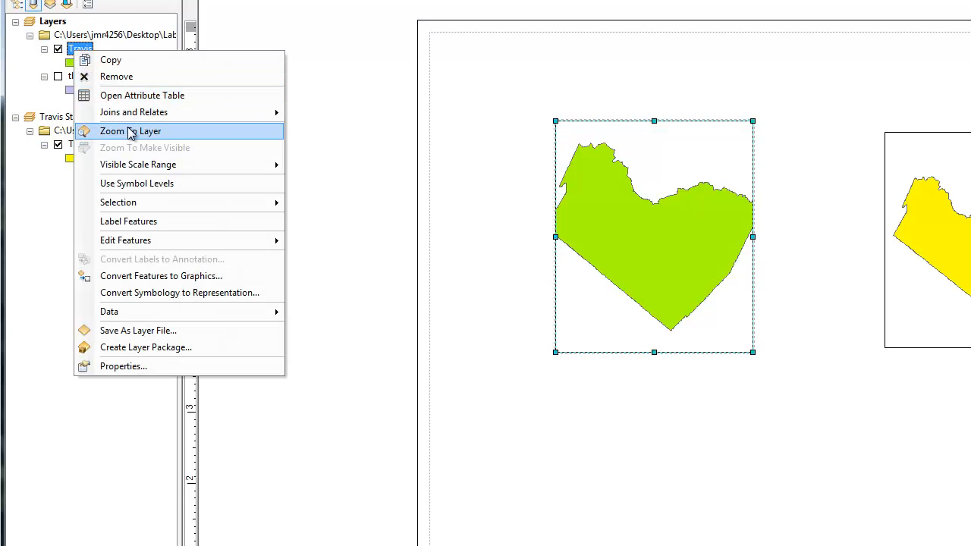
{"action": "left_click", "coordinate": [131, 132]}
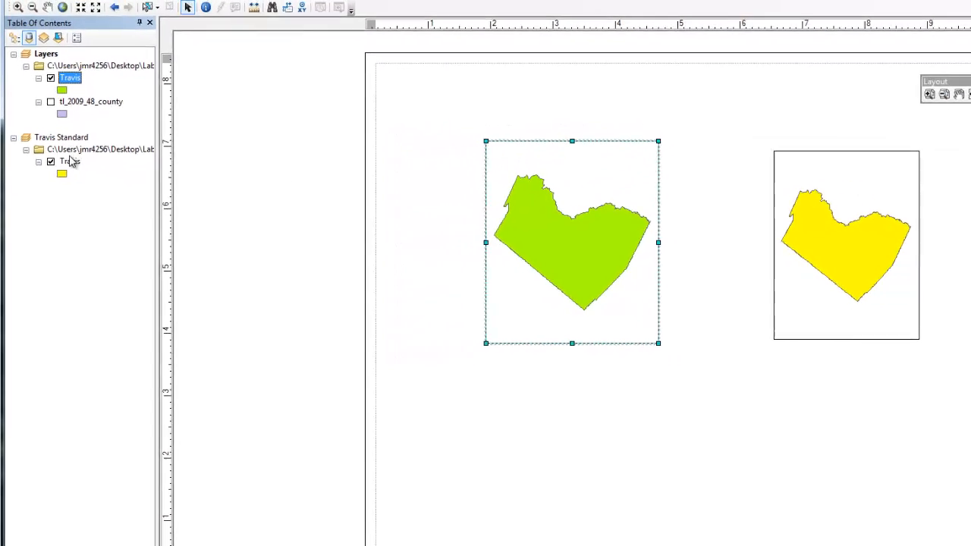
{"action": "left_click", "coordinate": [77, 143]}
{"action": "right_click", "coordinate": [76, 144]}
{"action": "left_click", "coordinate": [94, 239]}
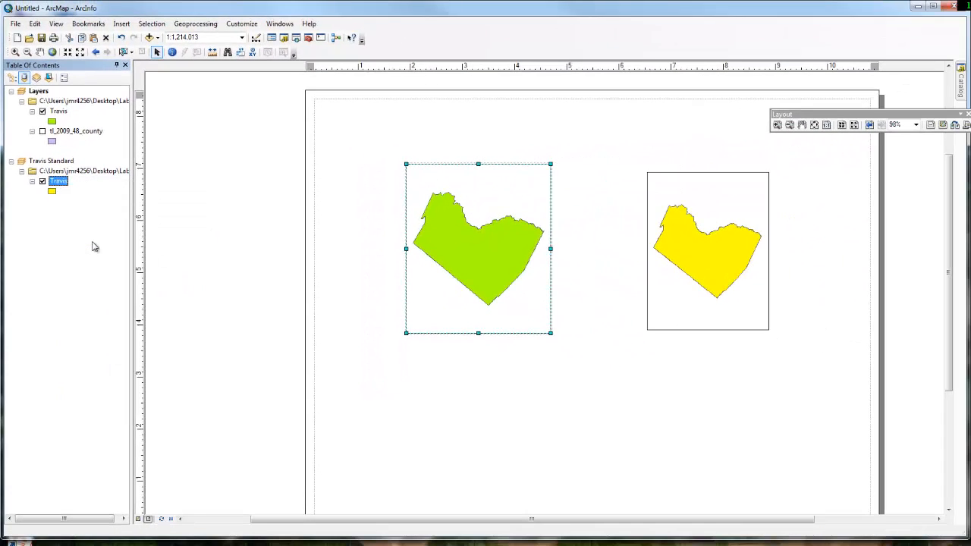
- Move the green Travis frame over the yellow one and resize it to match the yellow frame's borders
{"action": "left_click", "coordinate": [477, 238]}
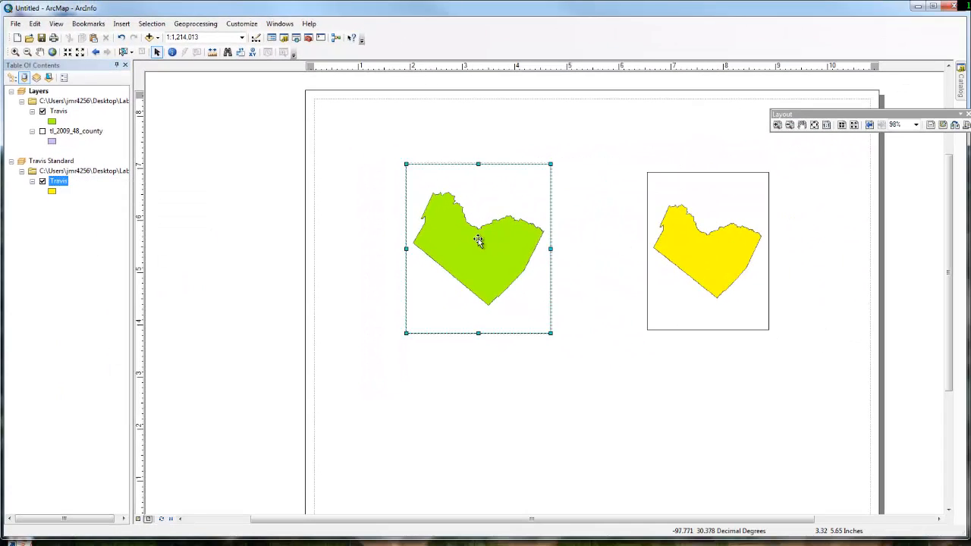
{"action": "mouse_move", "coordinate": [477, 239]}
{"action": "left_mouse_down"}
{"action": "mouse_move", "coordinate": [716, 238]}
{"action": "mouse_move", "coordinate": [491, 254]}
{"action": "mouse_move", "coordinate": [476, 242]}
{"action": "left_mouse_up"}
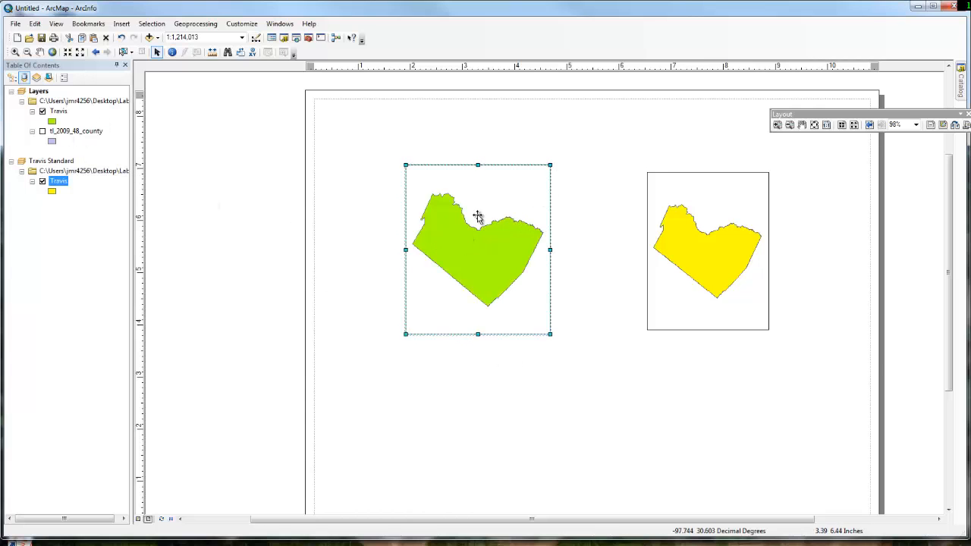
{"action": "left_click_drag", "start_coordinate": [479, 216], "coordinate": [713, 237]}
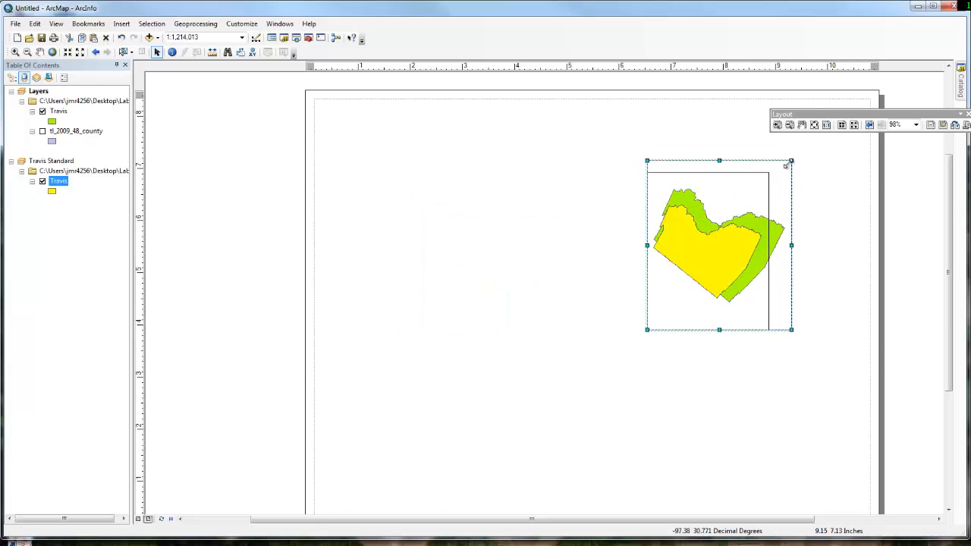
{"action": "left_click_drag", "start_coordinate": [783, 165], "coordinate": [768, 173]}
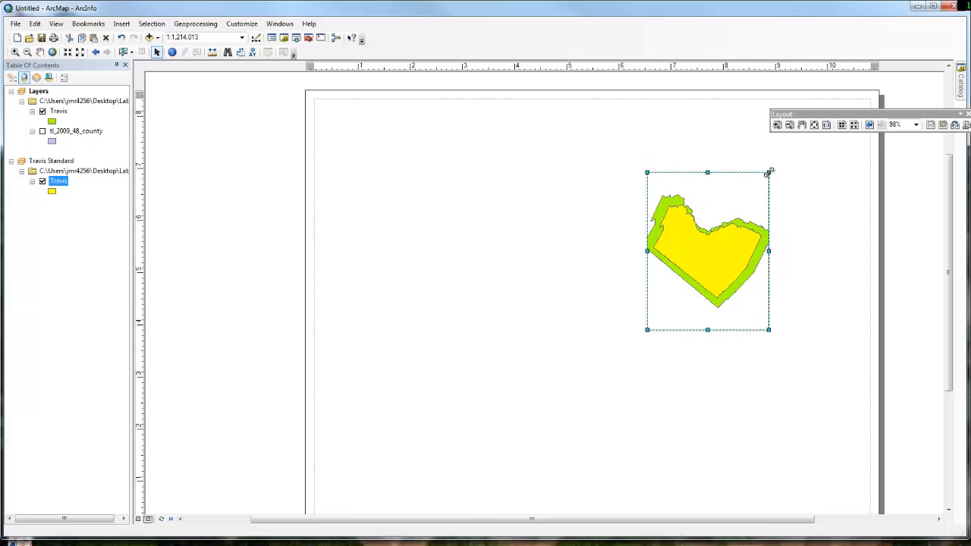
- Move the yellow Travis frame off to the left of the green one and zoom the Layers frame to its Travis layer
{"action": "left_click_drag", "start_coordinate": [693, 219], "coordinate": [490, 248]}
{"action": "left_click", "coordinate": [726, 239]}
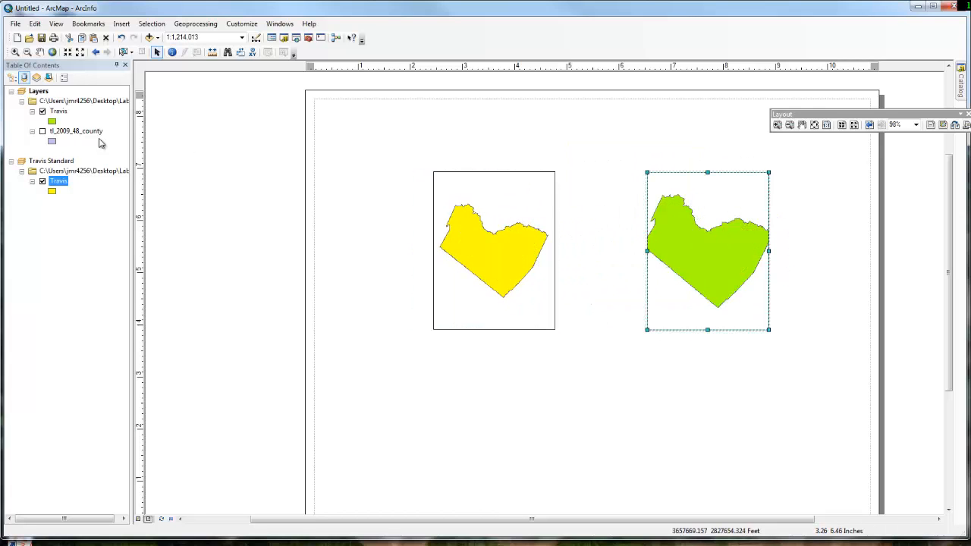
{"action": "right_click", "coordinate": [53, 114]}
{"action": "left_click", "coordinate": [83, 176]}
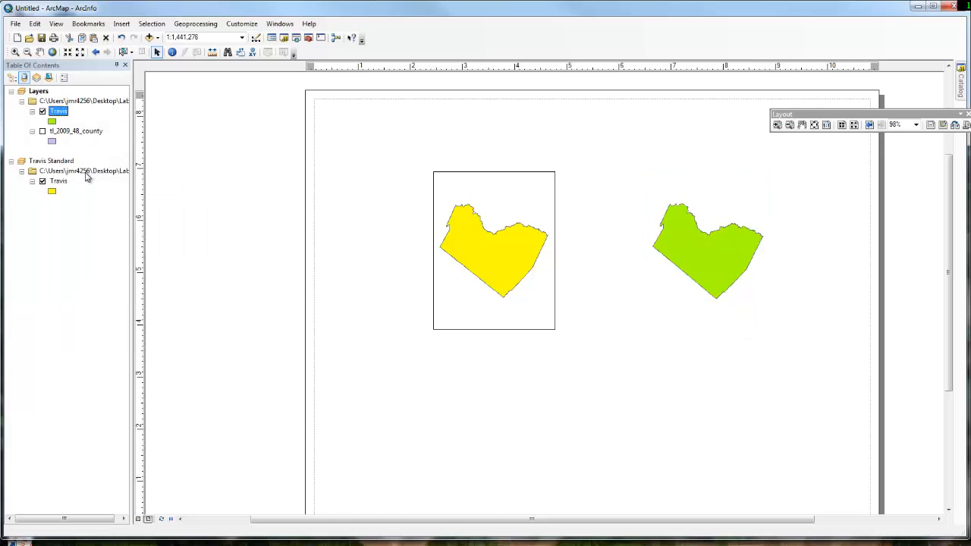
- Overlay the yellow Travis frame on the green one to compare the shapes, and move it back to the page's left edge
{"action": "left_click", "coordinate": [487, 251]}
{"action": "mouse_move", "coordinate": [486, 251]}
{"action": "left_mouse_down"}
{"action": "mouse_move", "coordinate": [702, 245]}
{"action": "mouse_move", "coordinate": [699, 253]}
{"action": "left_mouse_up"}
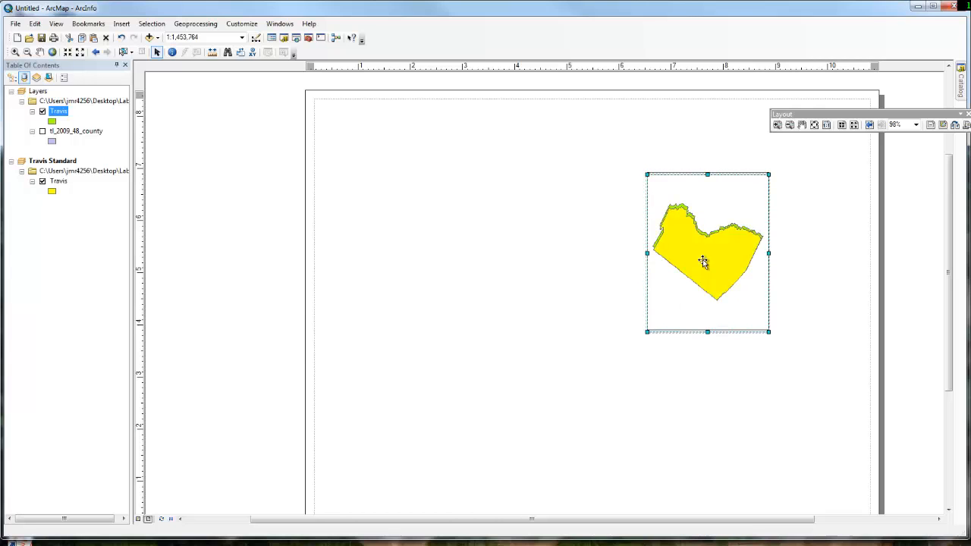
{"action": "left_click_drag", "start_coordinate": [716, 259], "coordinate": [381, 247]}
{"action": "right_click", "coordinate": [60, 114]}
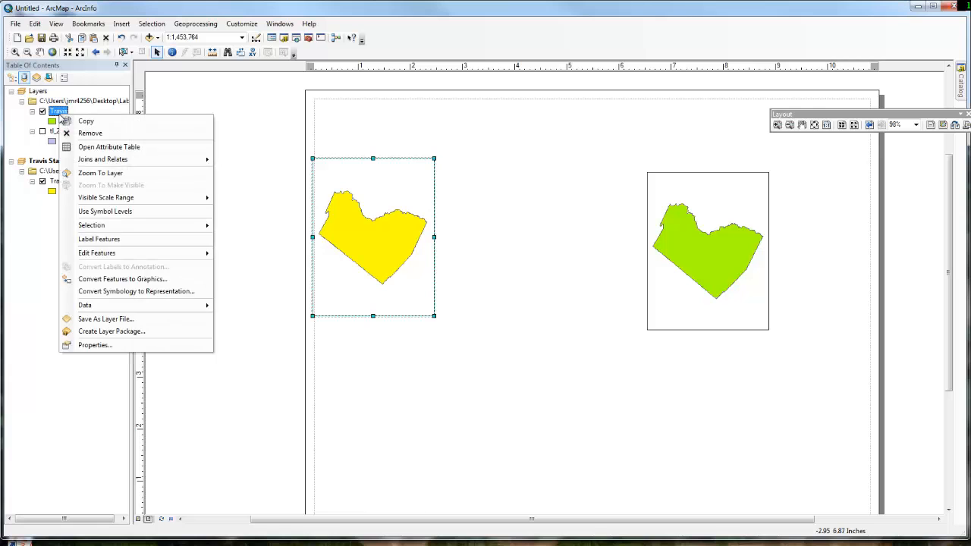
{"action": "left_click", "coordinate": [121, 345]}
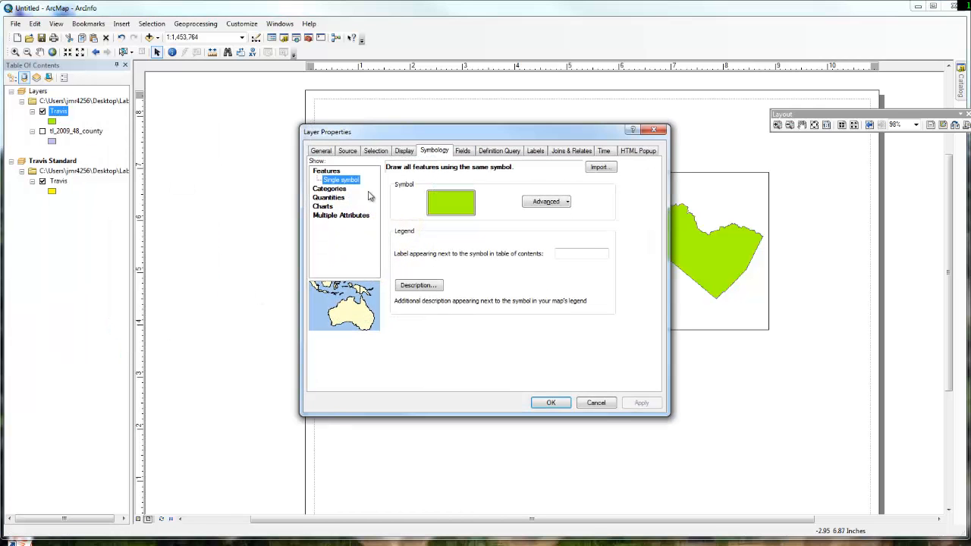
{"action": "left_click", "coordinate": [660, 133]}
- Examine the coordinate system settings of the Layers and Travis Standard data frames
{"action": "left_click", "coordinate": [37, 91]}
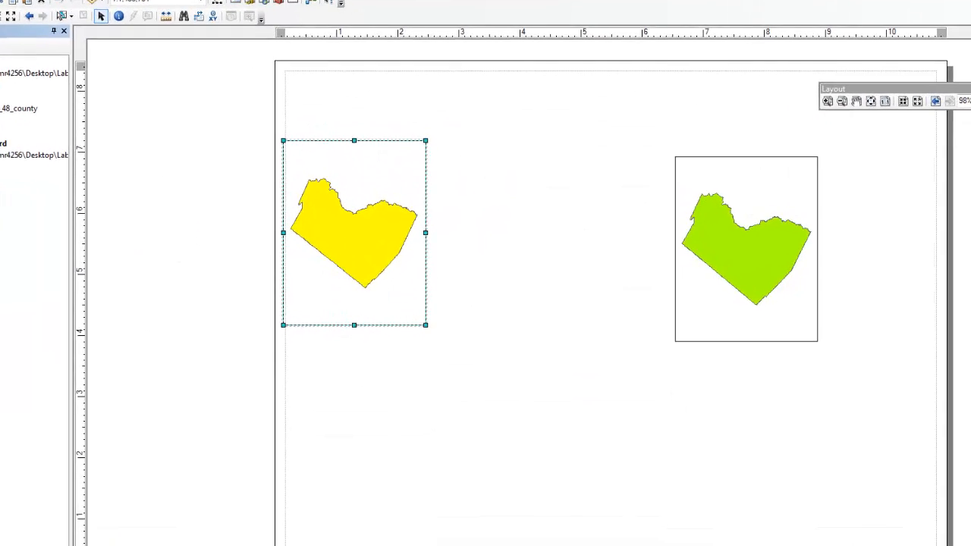
{"action": "right_click", "coordinate": [37, 91]}
{"action": "left_click", "coordinate": [6, 358]}
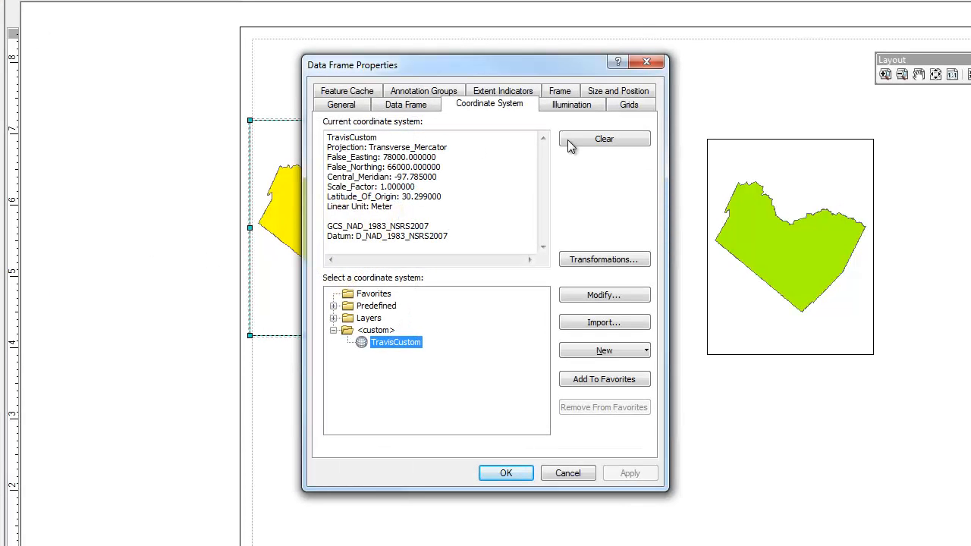
{"action": "left_click", "coordinate": [647, 63]}
{"action": "right_click", "coordinate": [4, 136]}
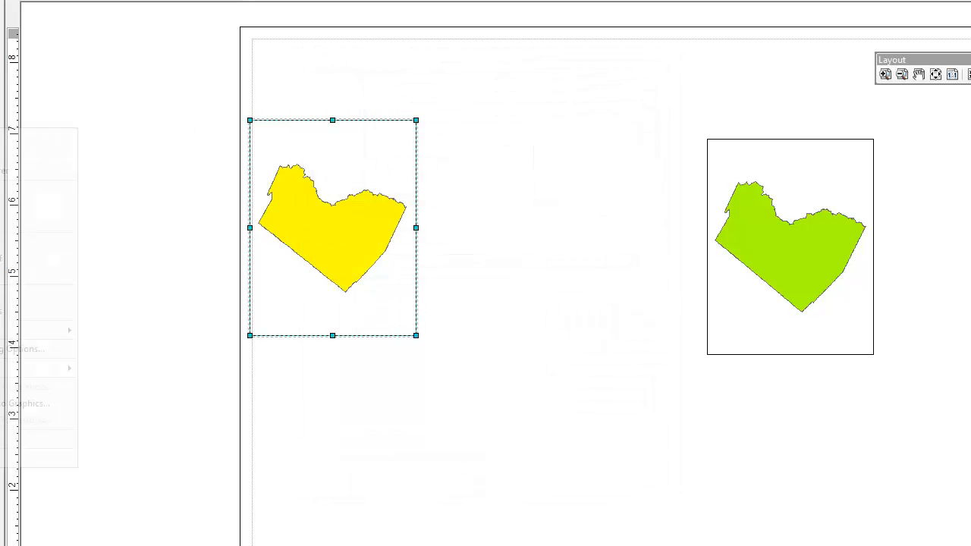
{"action": "left_click", "coordinate": [10, 457]}
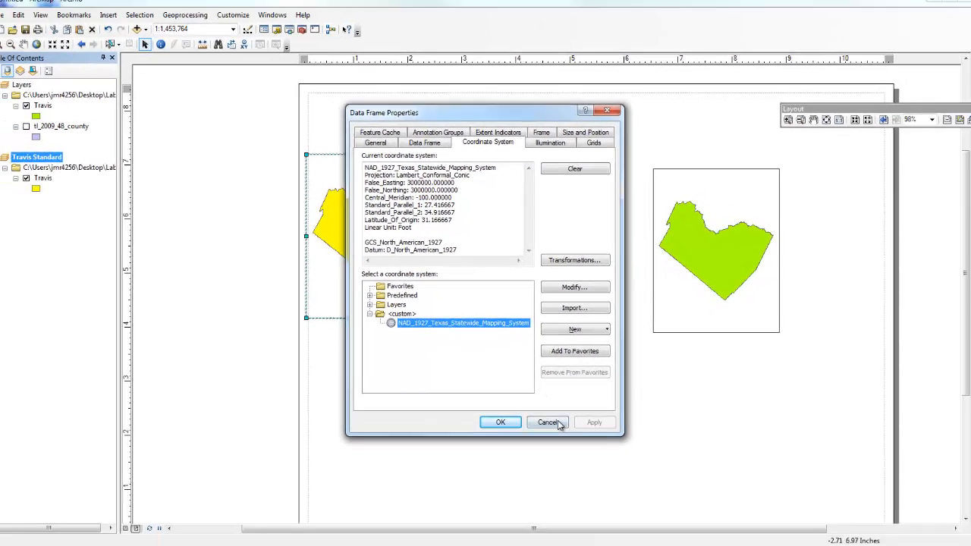
{"action": "left_click", "coordinate": [571, 473]}
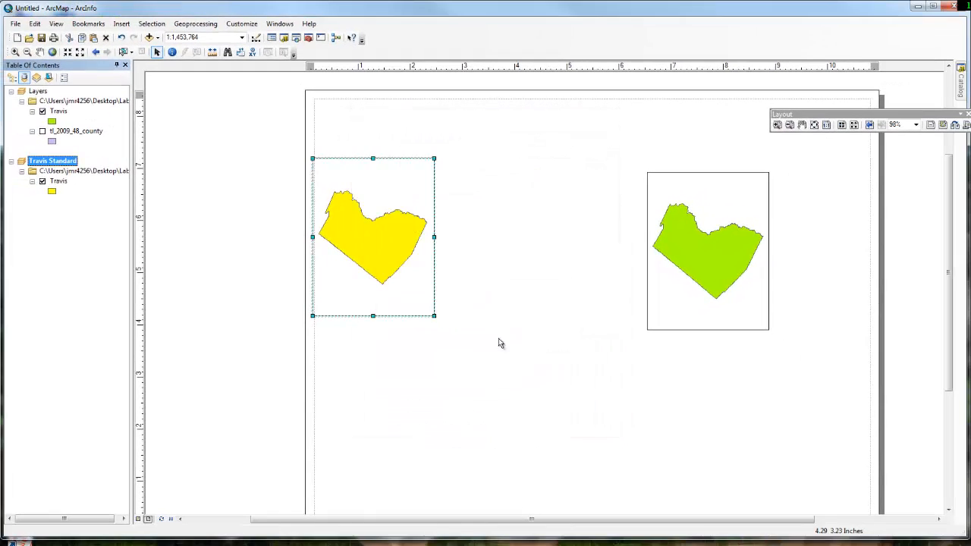
- Move the yellow Travis frame inward from the page's left edge and insert a new data frame
{"action": "left_click_drag", "start_coordinate": [397, 262], "coordinate": [492, 277]}
{"action": "left_click", "coordinate": [543, 242]}
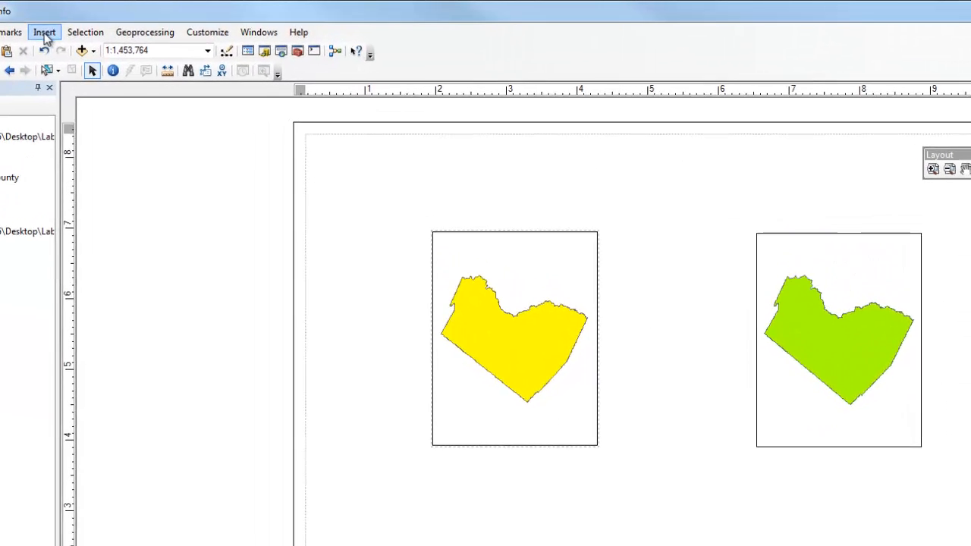
{"action": "left_click", "coordinate": [48, 36]}
{"action": "left_click", "coordinate": [61, 49]}
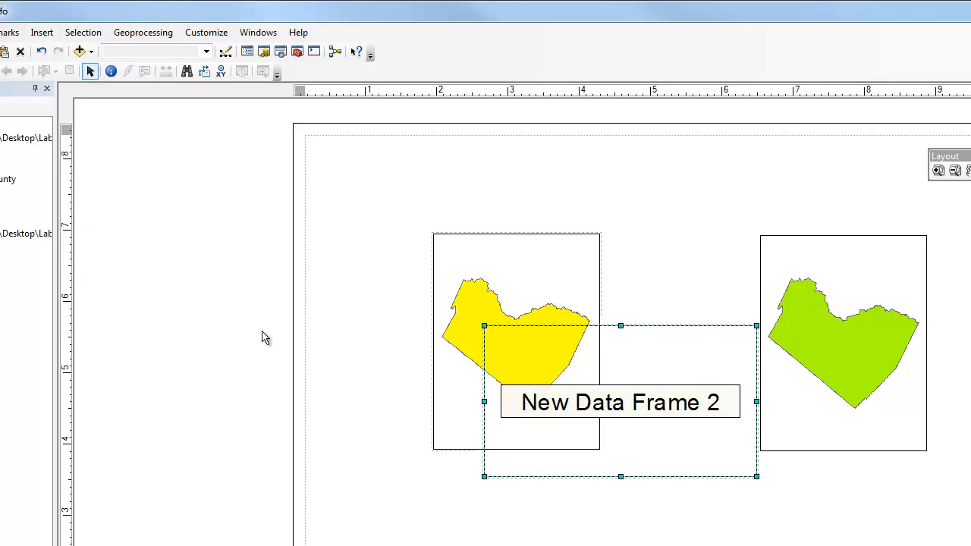
- Rename the new data frame as Texas
{"action": "right_click", "coordinate": [88, 176]}
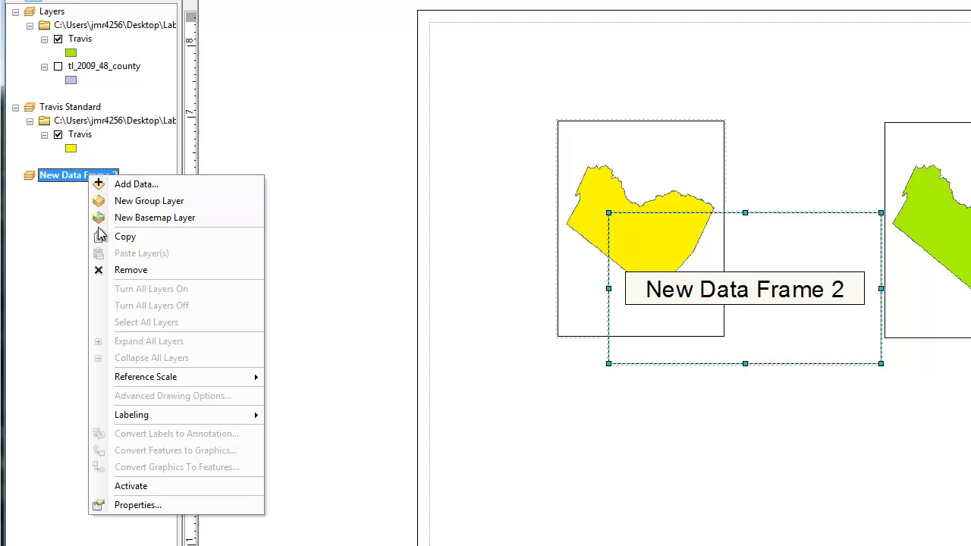
{"action": "left_click", "coordinate": [161, 505]}
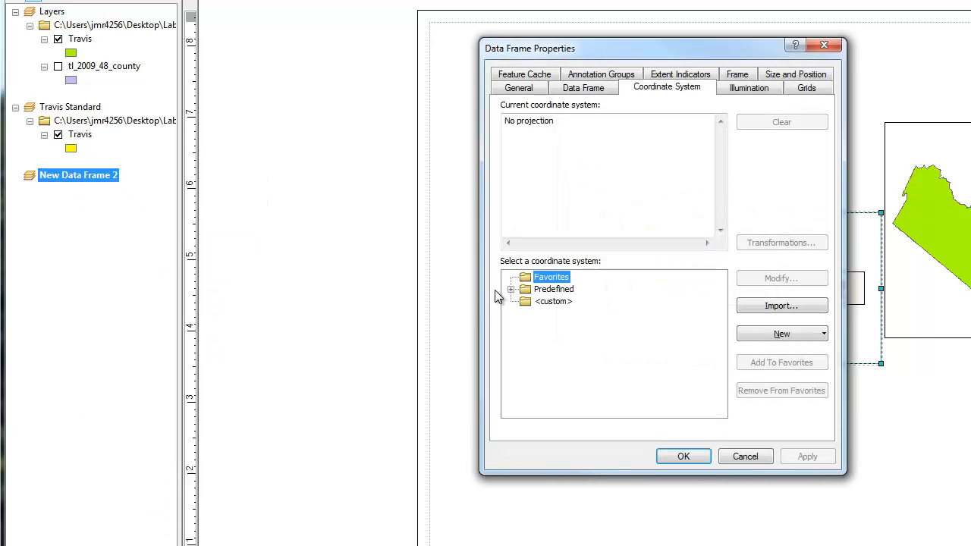
{"action": "left_click", "coordinate": [522, 76]}
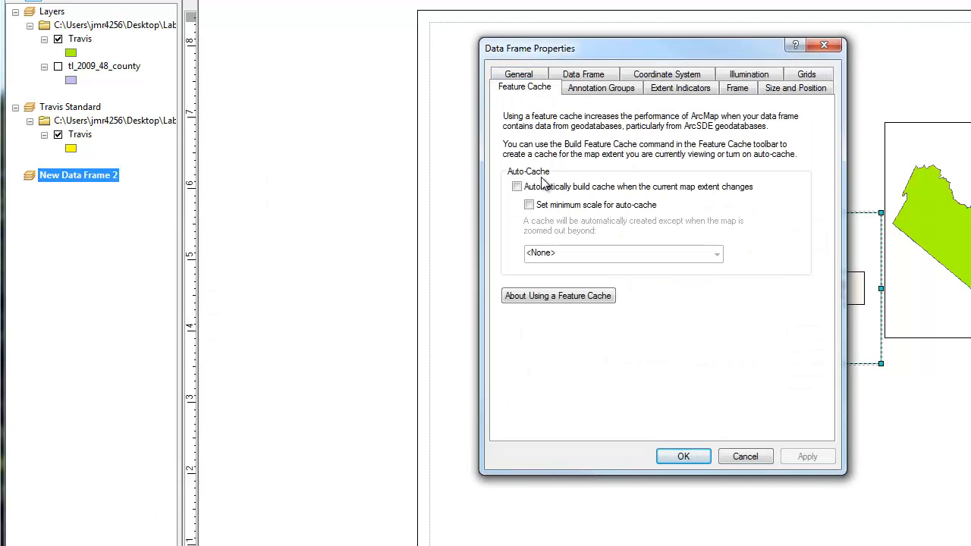
{"action": "left_click", "coordinate": [505, 76]}
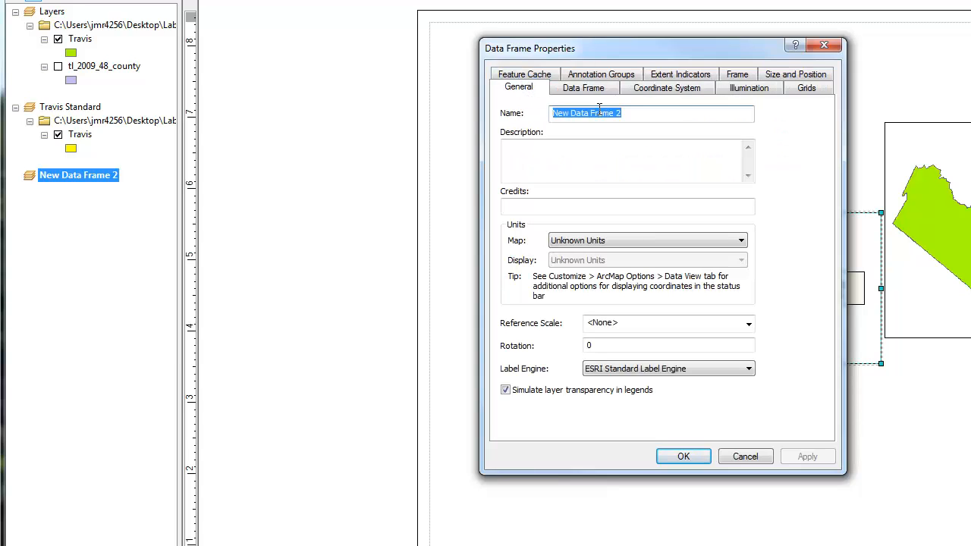
{"action": "key", "text": "BackSpace"}
{"action": "type", "text": "Texas"}
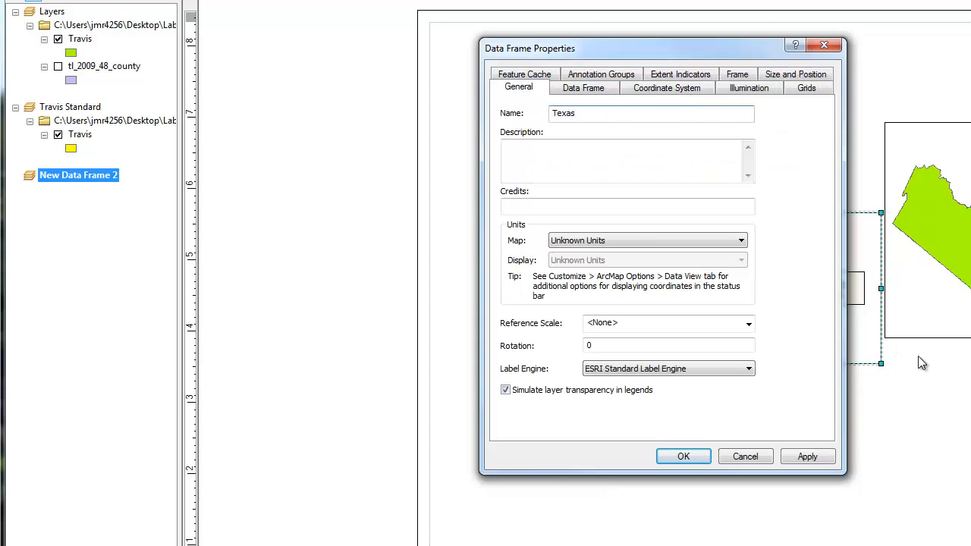
{"action": "left_click", "coordinate": [807, 457]}
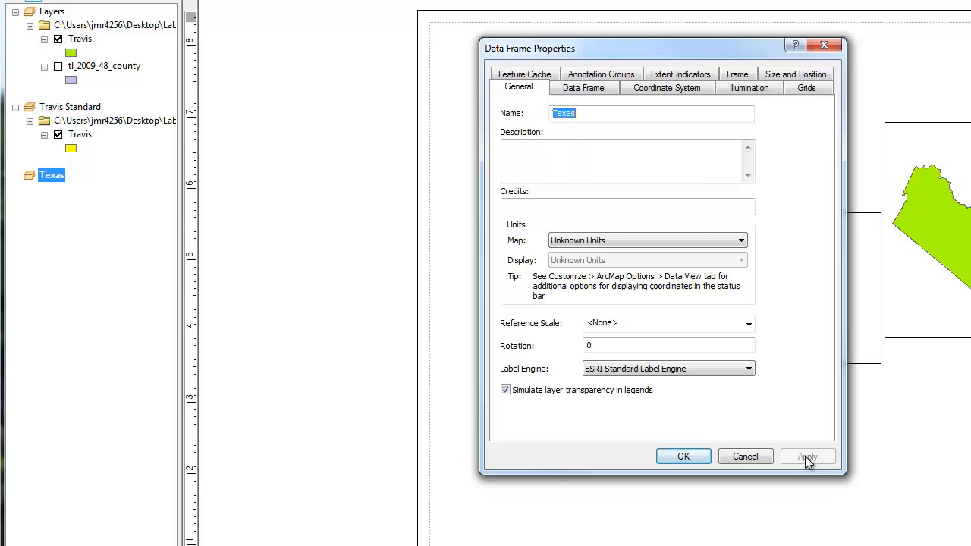
{"action": "left_click", "coordinate": [681, 458]}
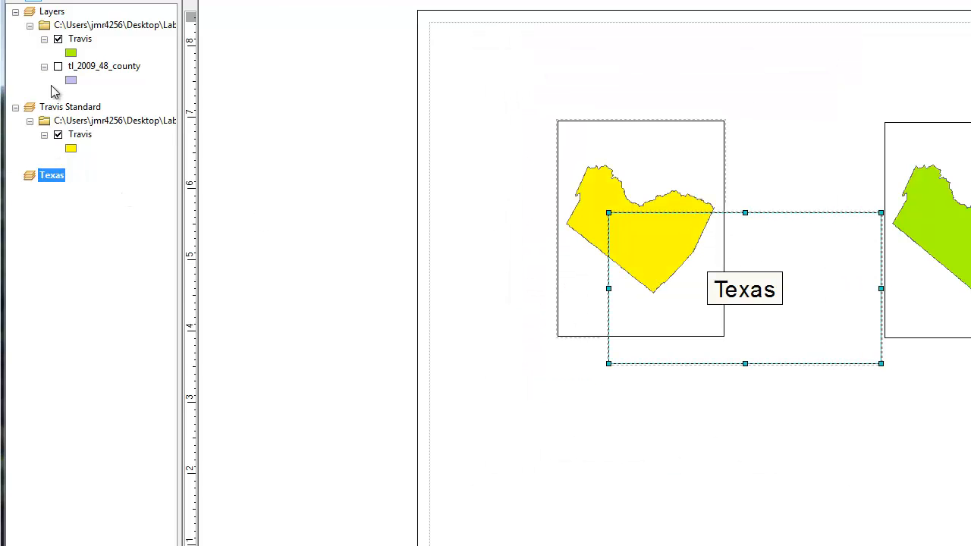
- List the layers by drawing order and copy Travis and tl_2009_48_county from the Layers frame into the Texas frame
{"action": "left_click", "coordinate": [17, 3]}
{"action": "left_click_drag", "start_coordinate": [68, 28], "coordinate": [51, 150]}
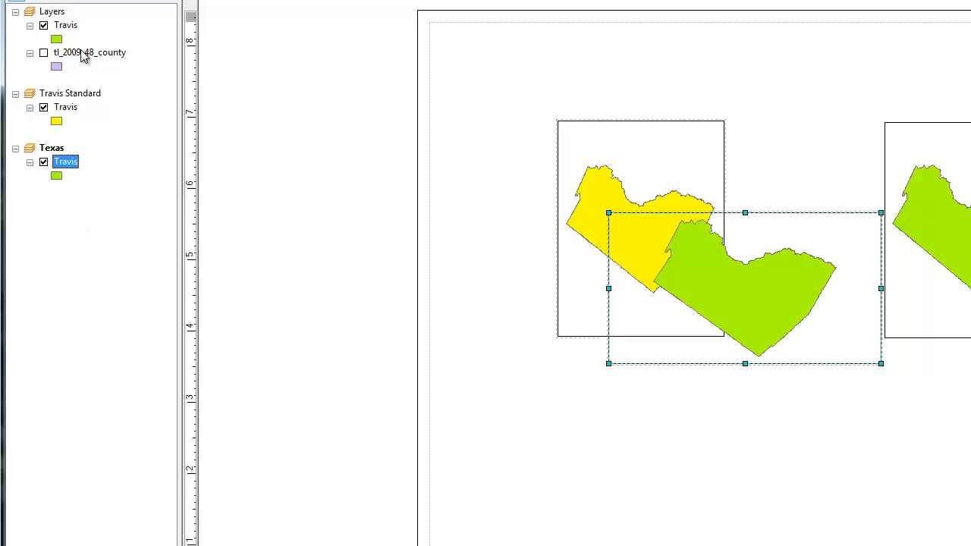
{"action": "left_click_drag", "start_coordinate": [89, 52], "coordinate": [89, 250]}
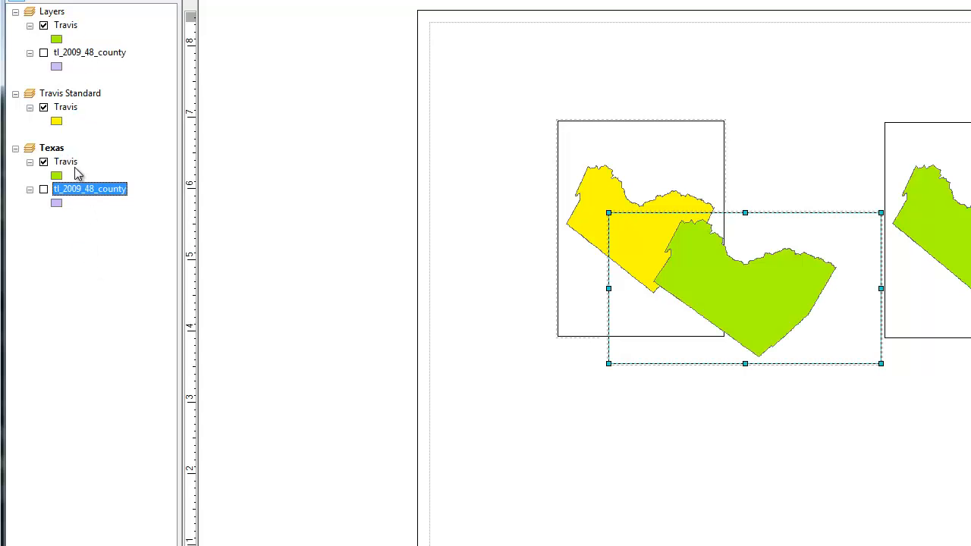
- Move the Texas data frame below the yellow Travis frame and select its tl_2009_48_county layer
{"action": "left_click", "coordinate": [152, 120]}
{"action": "left_click_drag", "start_coordinate": [770, 257], "coordinate": [727, 427]}
{"action": "left_click", "coordinate": [92, 188]}
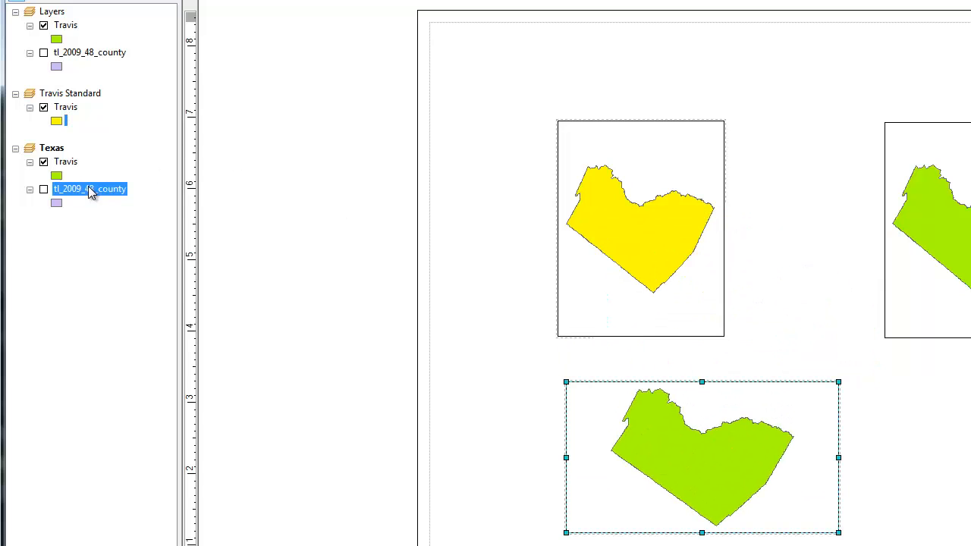
- Turn on tl_2009_48_county in the Texas data frame and zoom the frame to that layer's extent
{"action": "left_click", "coordinate": [43, 189]}
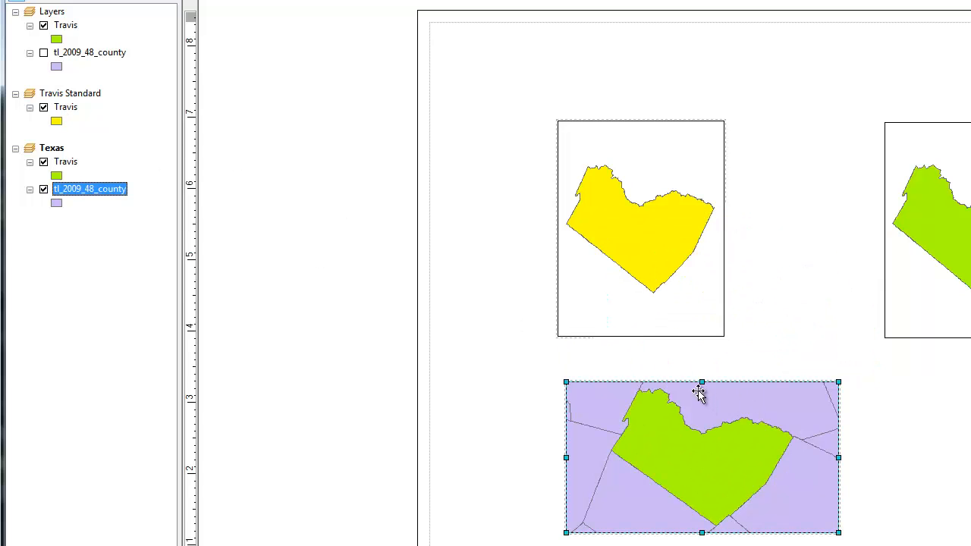
{"action": "right_click", "coordinate": [68, 199]}
{"action": "left_click", "coordinate": [113, 272]}
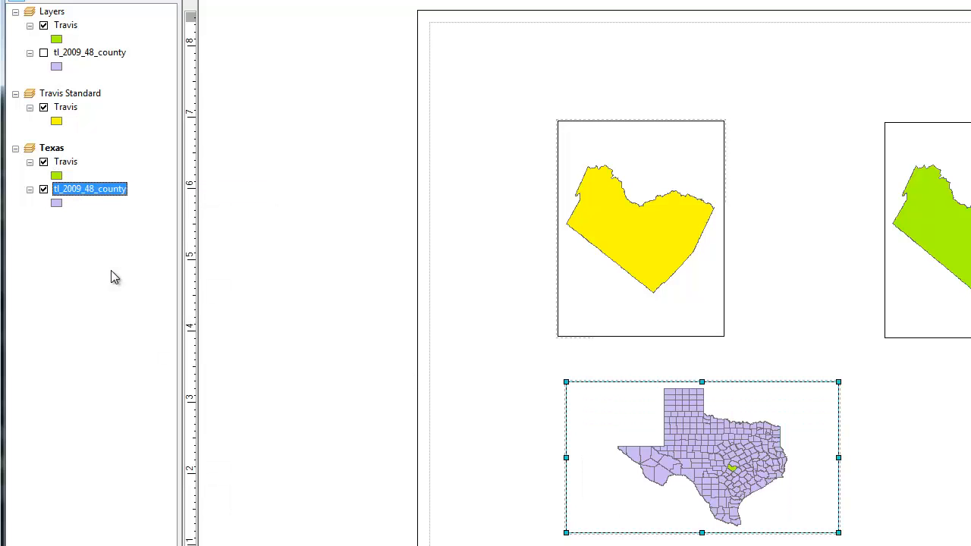
{"action": "right_click", "coordinate": [688, 448]}
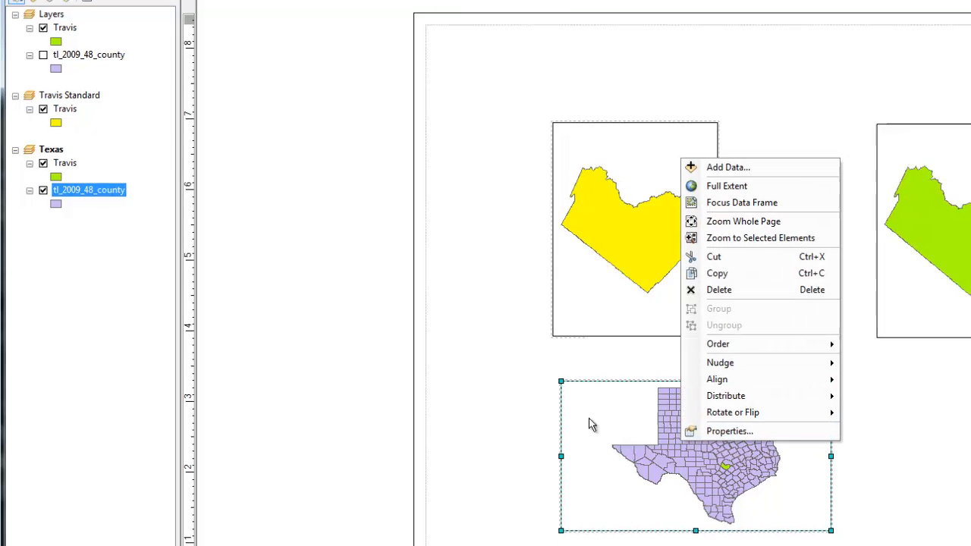
- Apply the Hollow symbol to the Texas frame's tl_2009_48_county layer and shift the frame slightly down and left on the page
{"action": "right_click", "coordinate": [56, 202]}
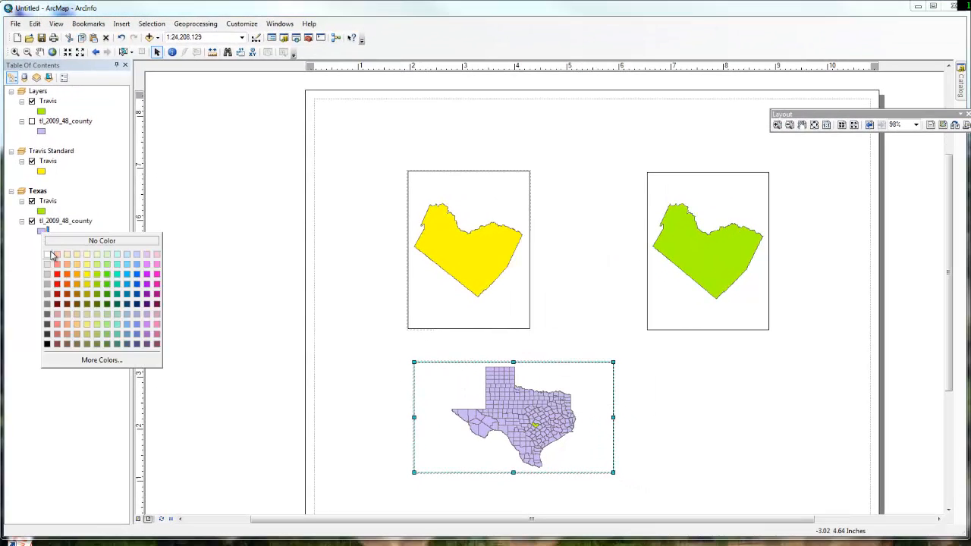
{"action": "left_click", "coordinate": [41, 232]}
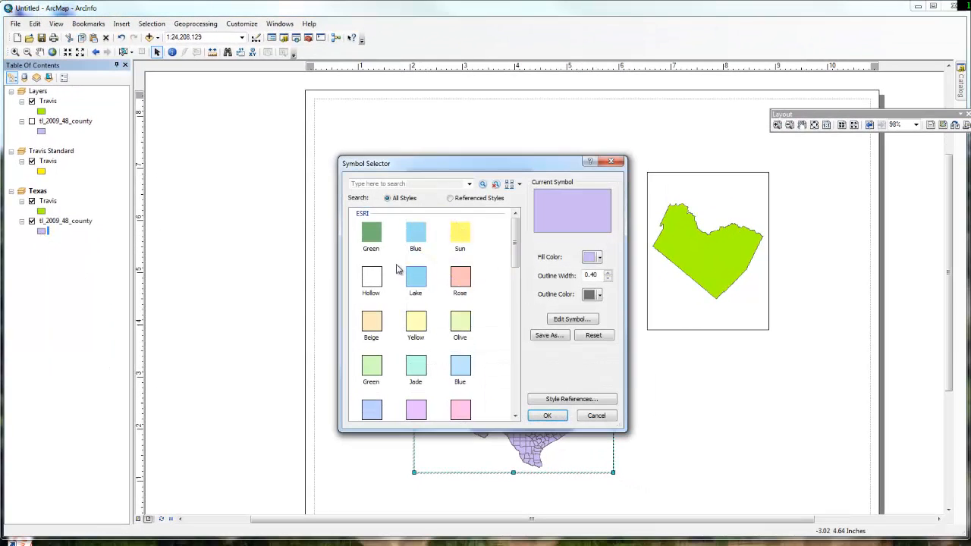
{"action": "left_click", "coordinate": [373, 279]}
{"action": "left_click", "coordinate": [546, 412]}
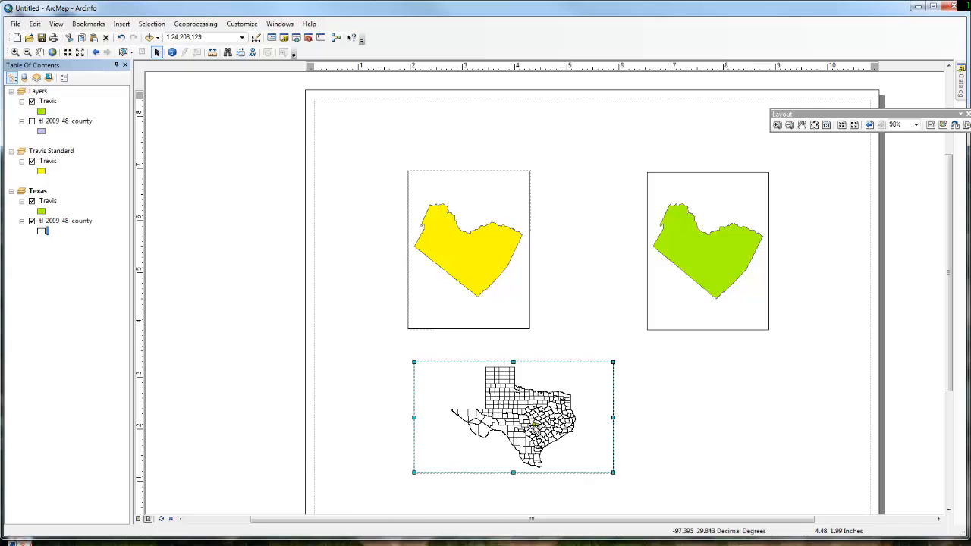
{"action": "left_click_drag", "start_coordinate": [530, 421], "coordinate": [519, 431]}
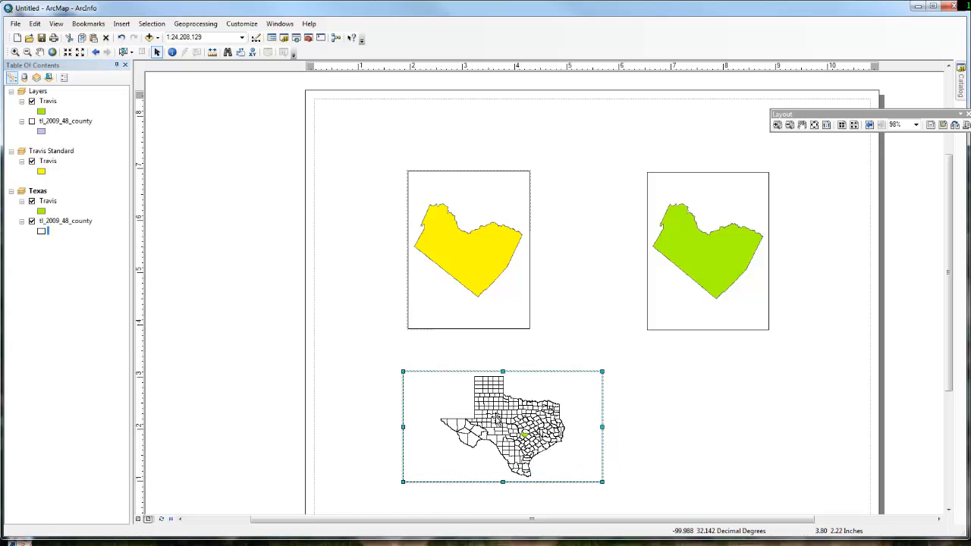
- Set the Texas data frame's coordinate system to the predefined state system NAD 1927 Texas Statewide Mapping System (Intl Feet)
{"action": "right_click", "coordinate": [486, 413]}
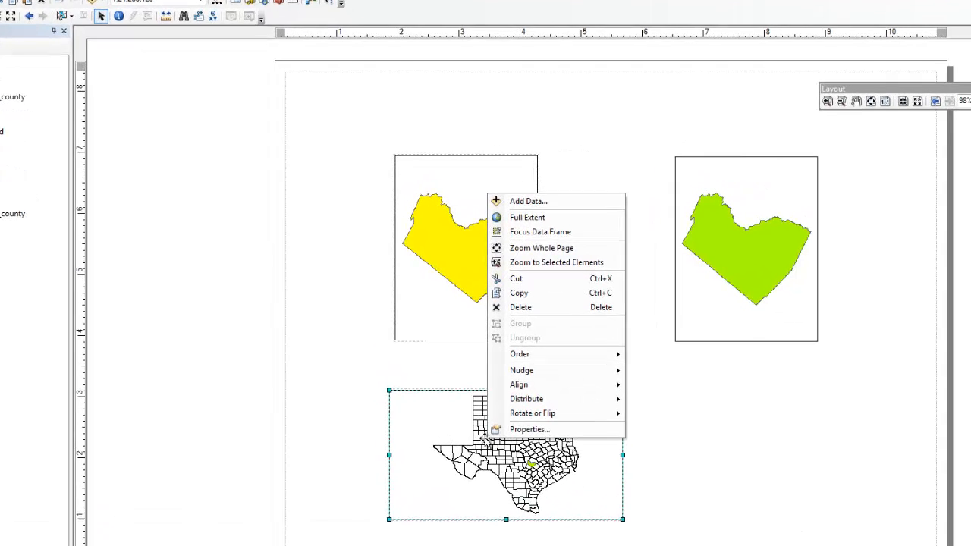
{"action": "left_click", "coordinate": [496, 404]}
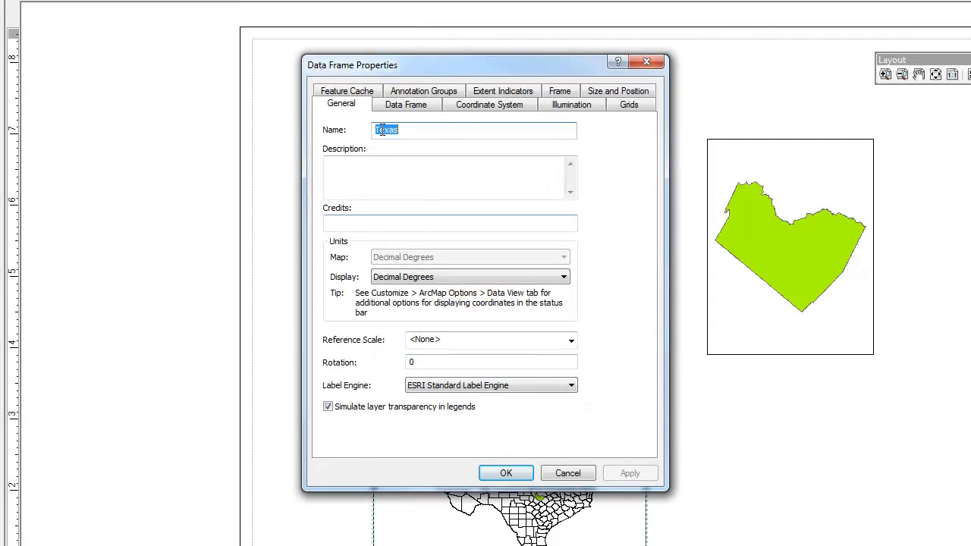
{"action": "left_click", "coordinate": [465, 106]}
{"action": "double_click", "coordinate": [383, 305]}
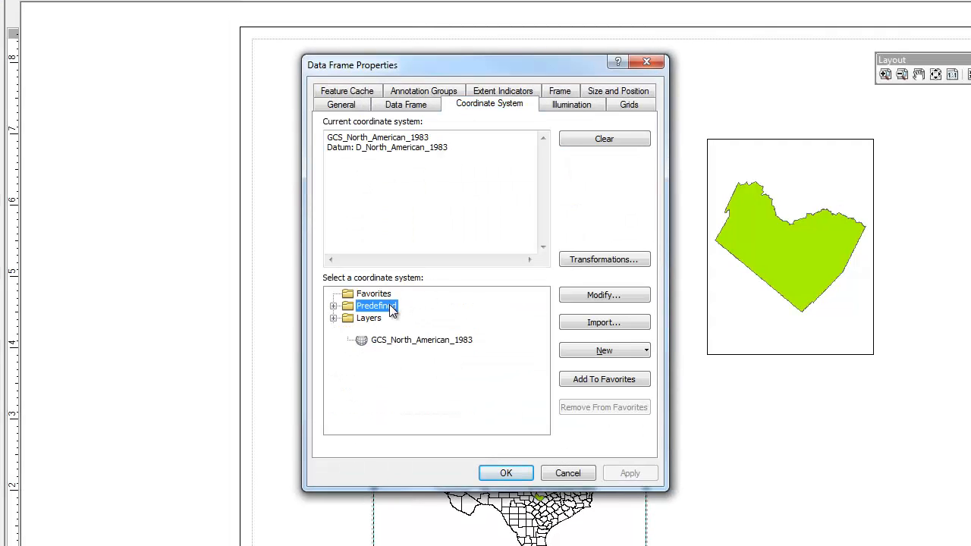
{"action": "double_click", "coordinate": [396, 331]}
{"action": "scroll", "coordinate": [410, 352], "scroll_direction": "down", "scroll_amount": 1}
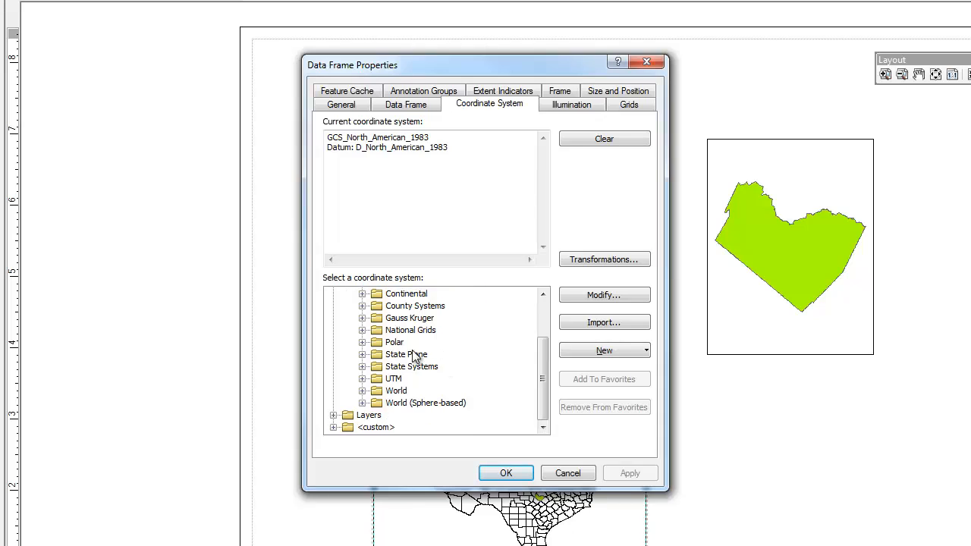
{"action": "double_click", "coordinate": [410, 367]}
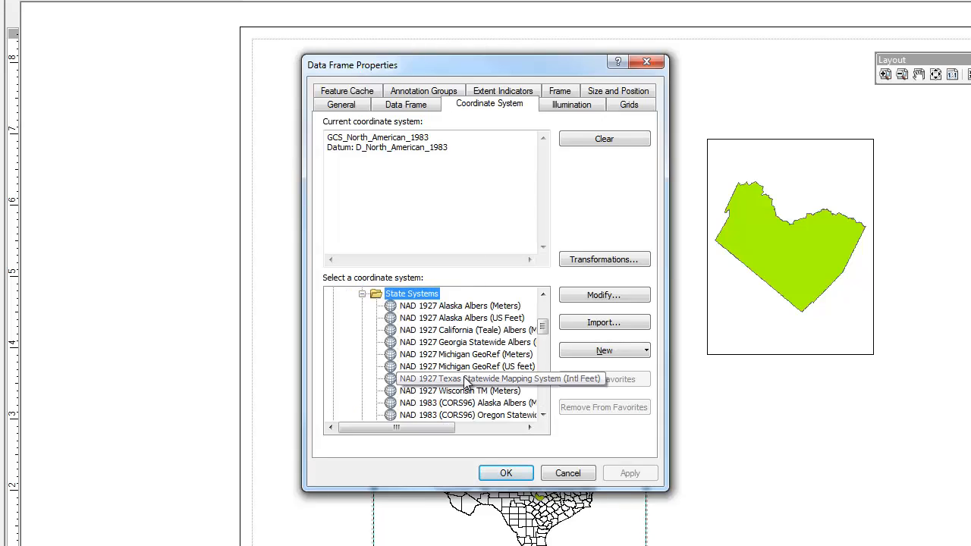
{"action": "left_click", "coordinate": [465, 379]}
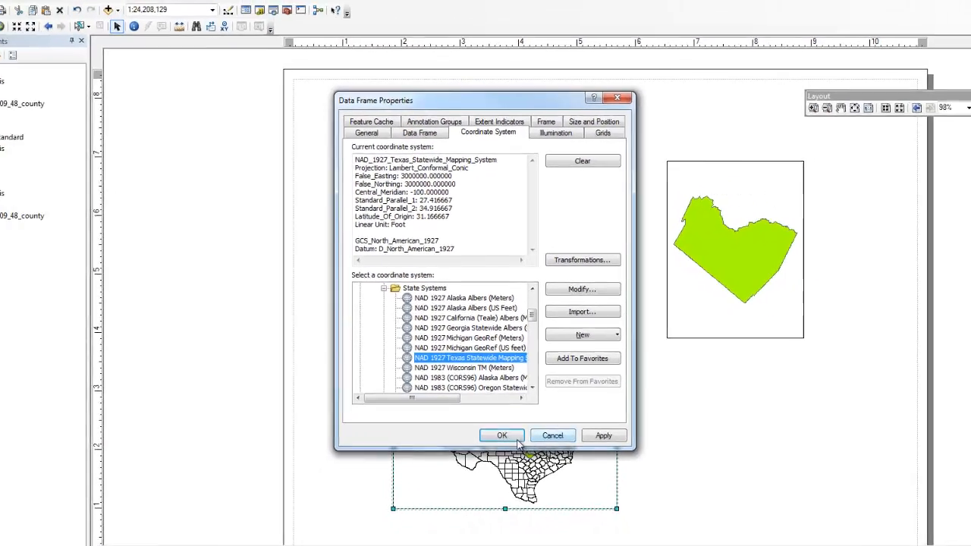
{"action": "left_click", "coordinate": [507, 436]}
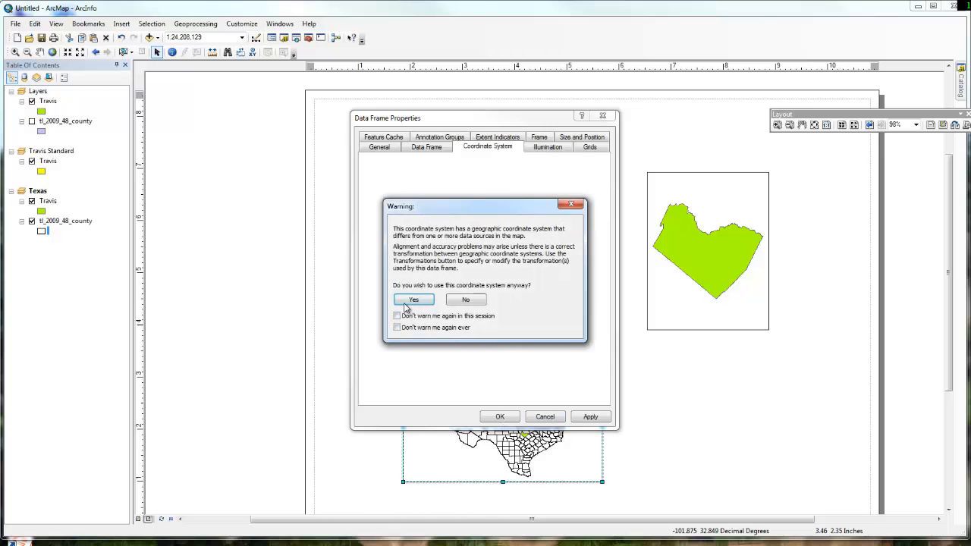
{"action": "left_click", "coordinate": [410, 302]}
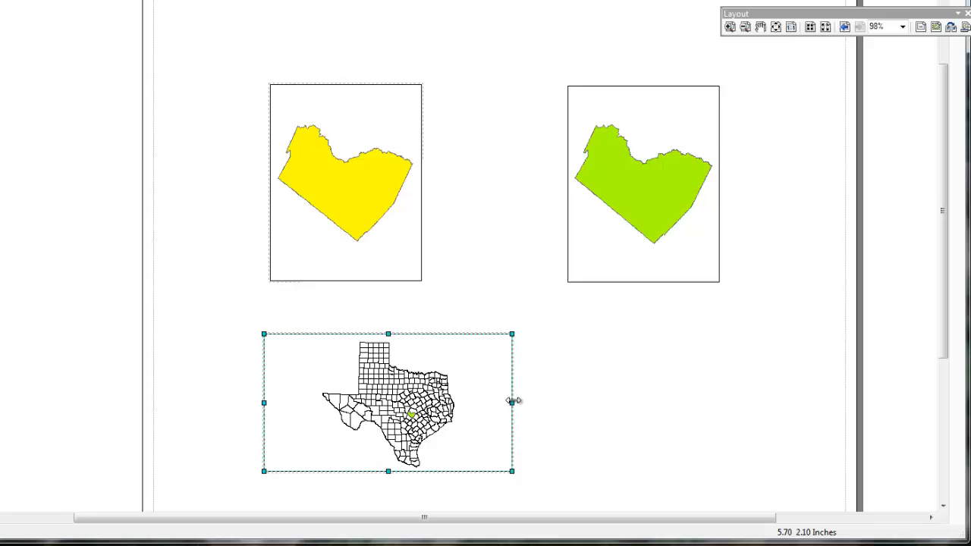
- Shift the Texas data frame left and narrow it so it sits centred beneath the yellow Travis frame
{"action": "left_click_drag", "start_coordinate": [513, 400], "coordinate": [471, 401]}
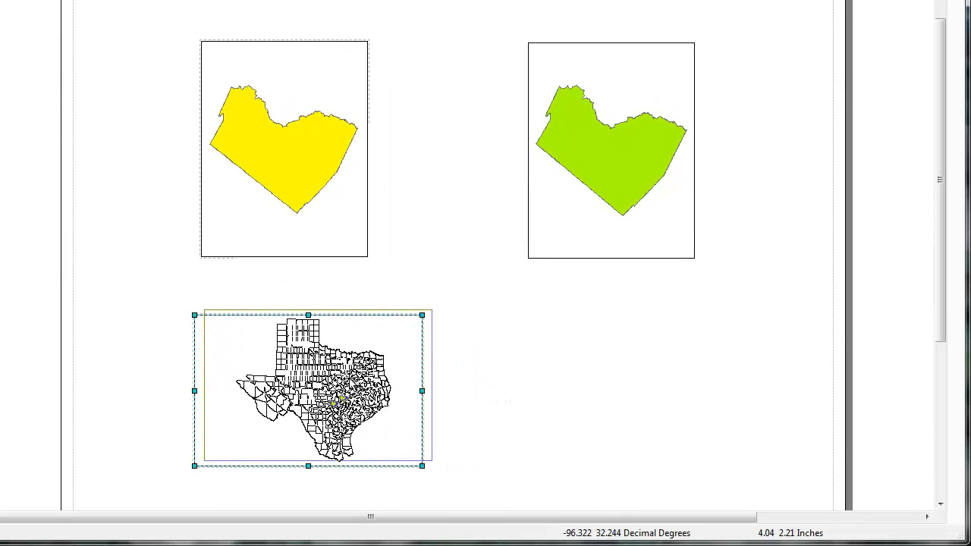
{"action": "left_click_drag", "start_coordinate": [351, 379], "coordinate": [317, 382]}
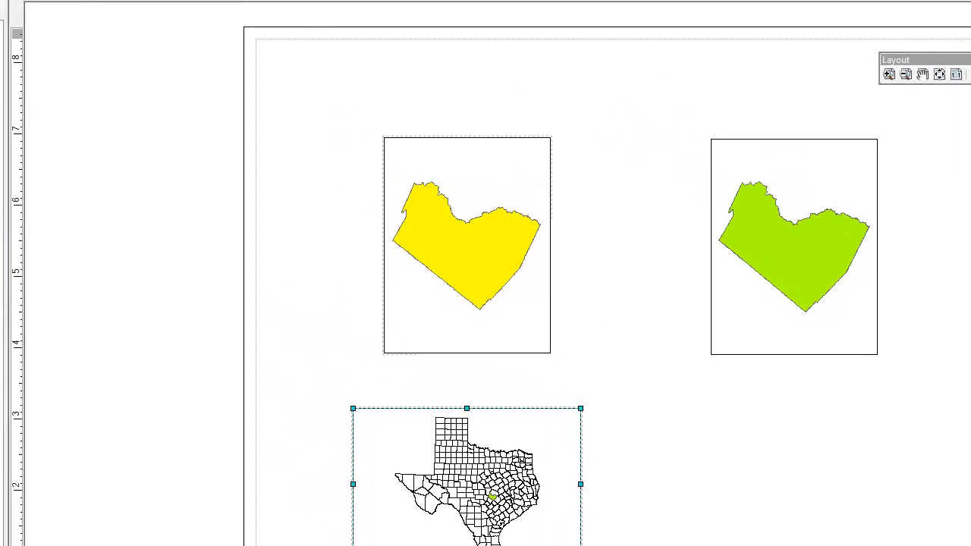
- Insert the map title "Custom vs Standard Projection, Travis County, Texas" and centre it above the two Travis frames
{"action": "left_click", "coordinate": [17, 0]}
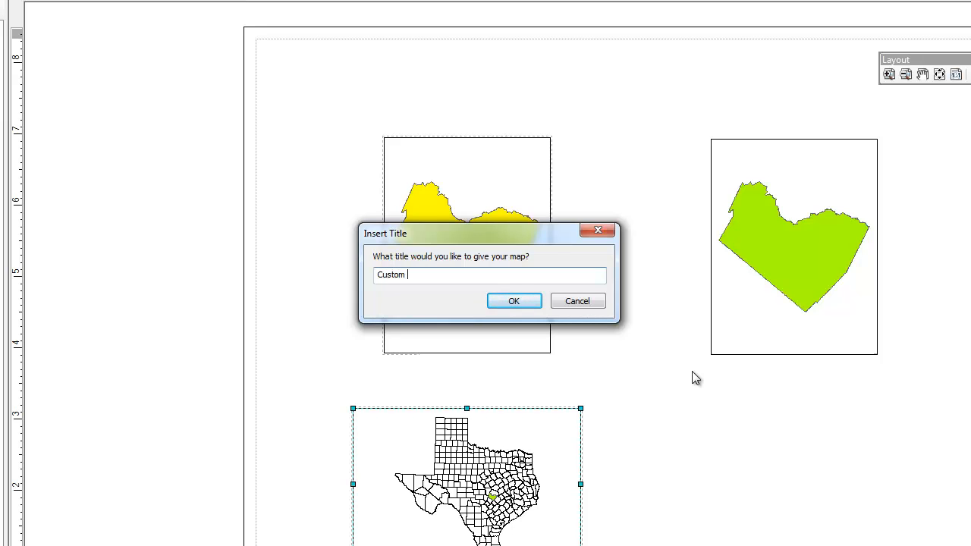
{"action": "type", "text": "tandard Projec"}
{"action": "key", "text": "BackSpace"}
{"action": "key", "text": "BackSpace"}
{"action": "key", "text": "BackSpace"}
{"action": "key", "text": "BackSpace"}
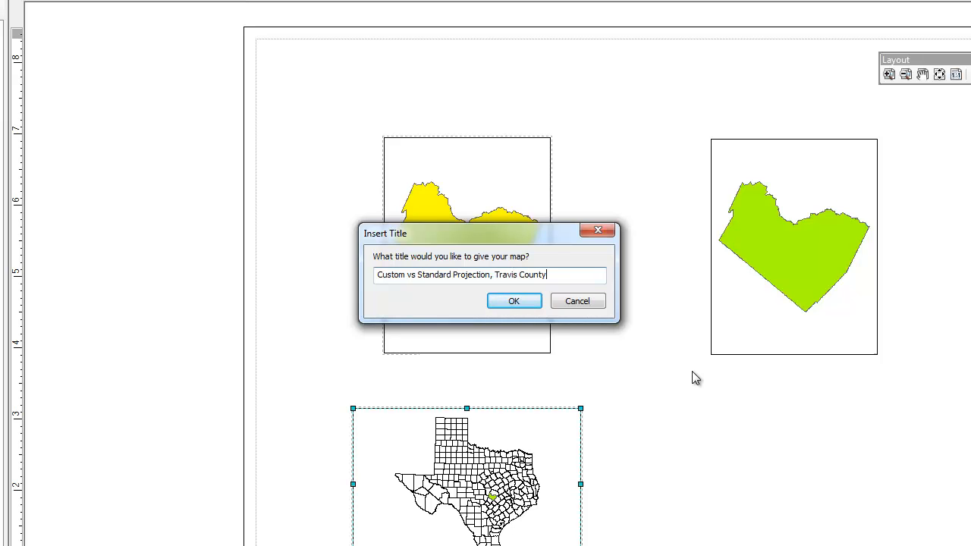
{"action": "type", "text": ", Texas"}
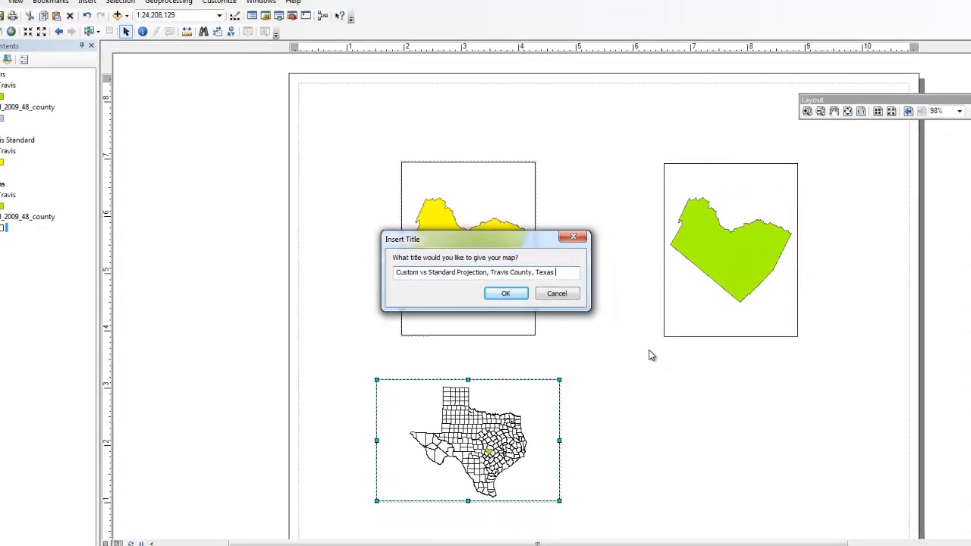
{"action": "left_click", "coordinate": [505, 292]}
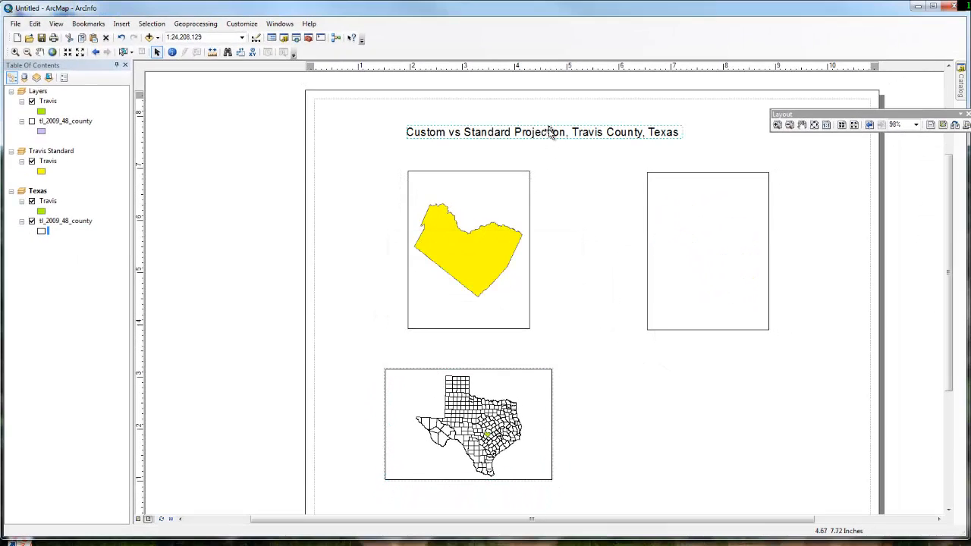
{"action": "left_click_drag", "start_coordinate": [551, 132], "coordinate": [586, 137]}
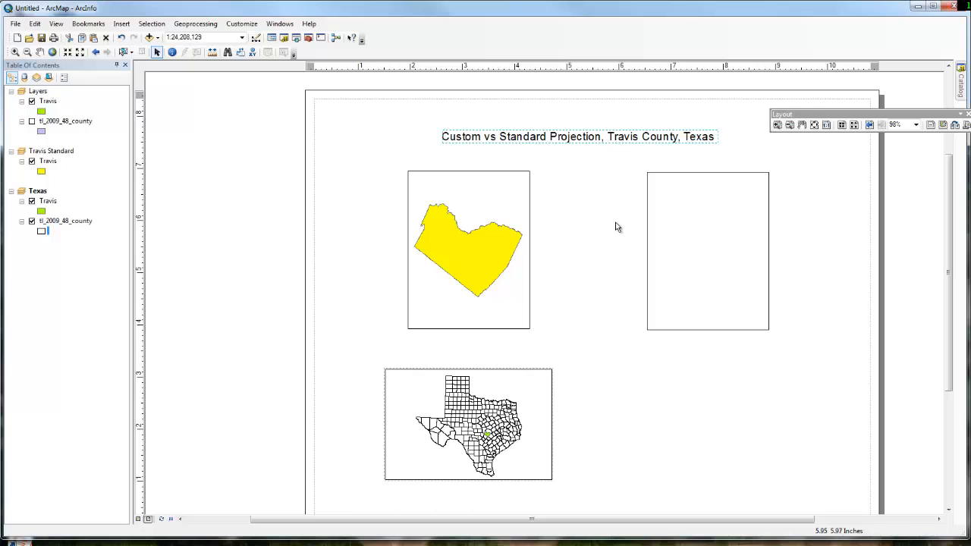
{"action": "left_click", "coordinate": [616, 226]}
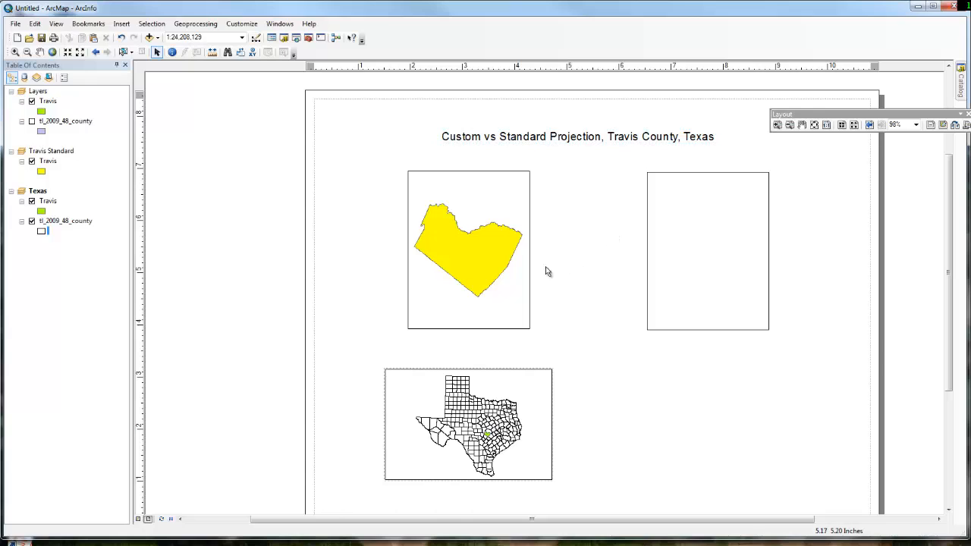
- Select the empty Layers data frame and zoom it out until Travis County is back in view
{"action": "left_click", "coordinate": [496, 252]}
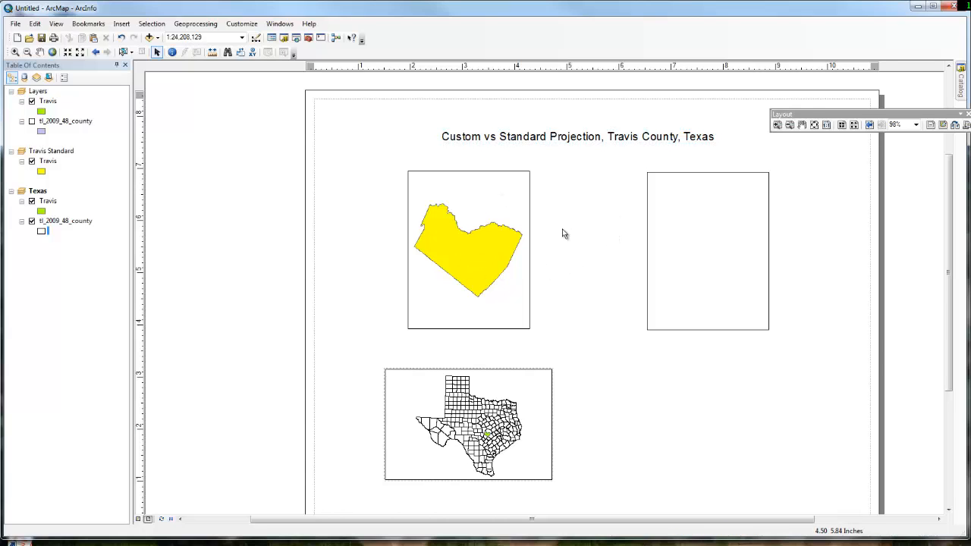
{"action": "left_click", "coordinate": [686, 228]}
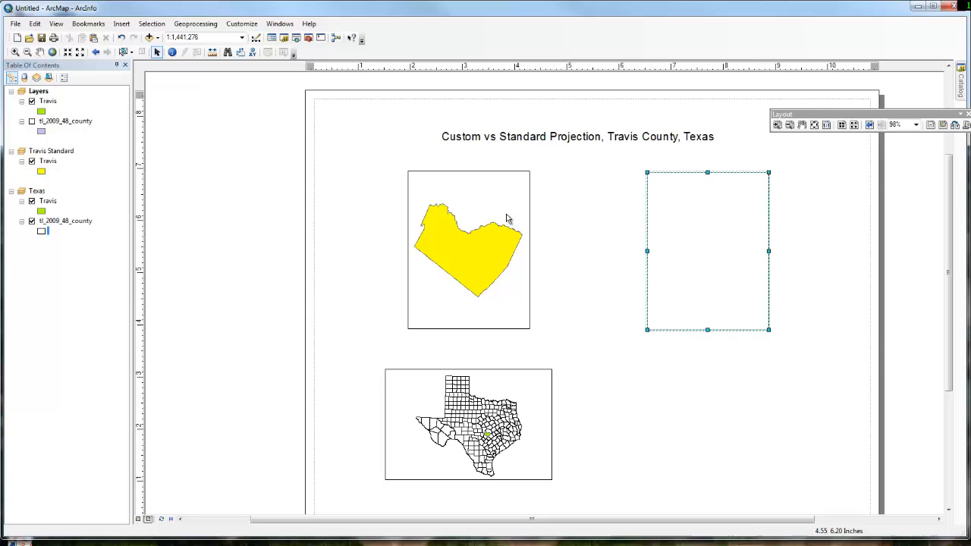
{"action": "left_click", "coordinate": [472, 182]}
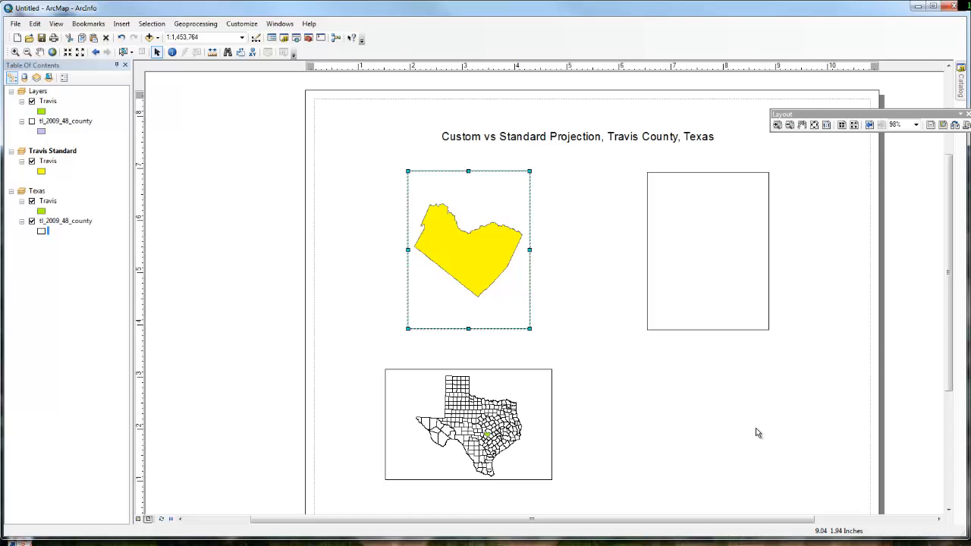
{"action": "left_click", "coordinate": [665, 244]}
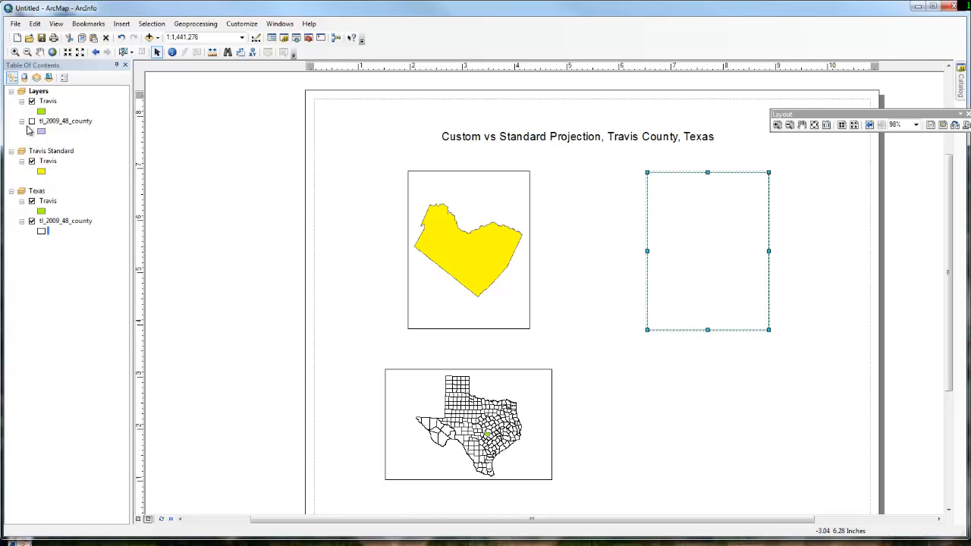
{"action": "right_click", "coordinate": [686, 214]}
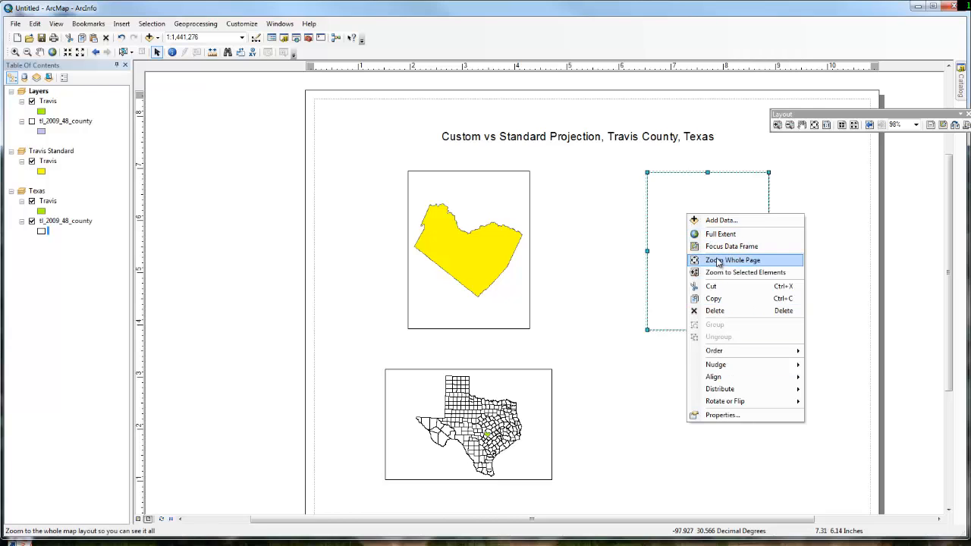
{"action": "right_click", "coordinate": [48, 101]}
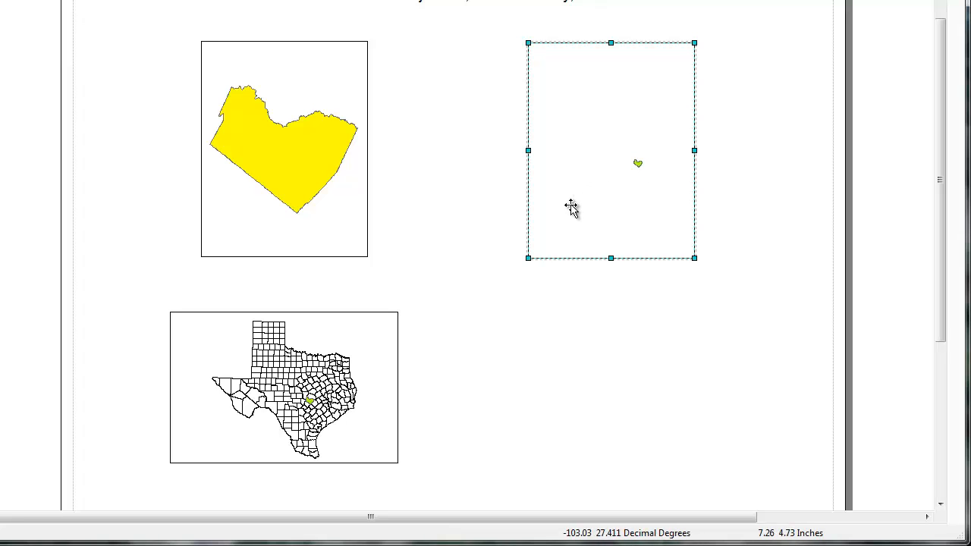
- Move the Texas data frame down and right to line its left edge up with the yellow Travis frame
{"action": "left_click", "coordinate": [286, 179]}
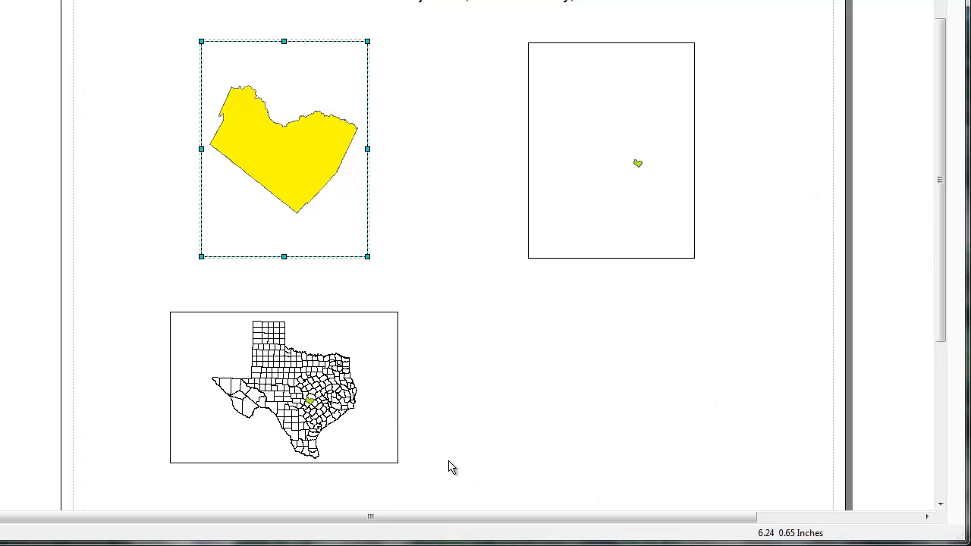
{"action": "left_click", "coordinate": [311, 403]}
{"action": "left_click_drag", "start_coordinate": [277, 354], "coordinate": [303, 379]}
{"action": "left_click", "coordinate": [297, 288]}
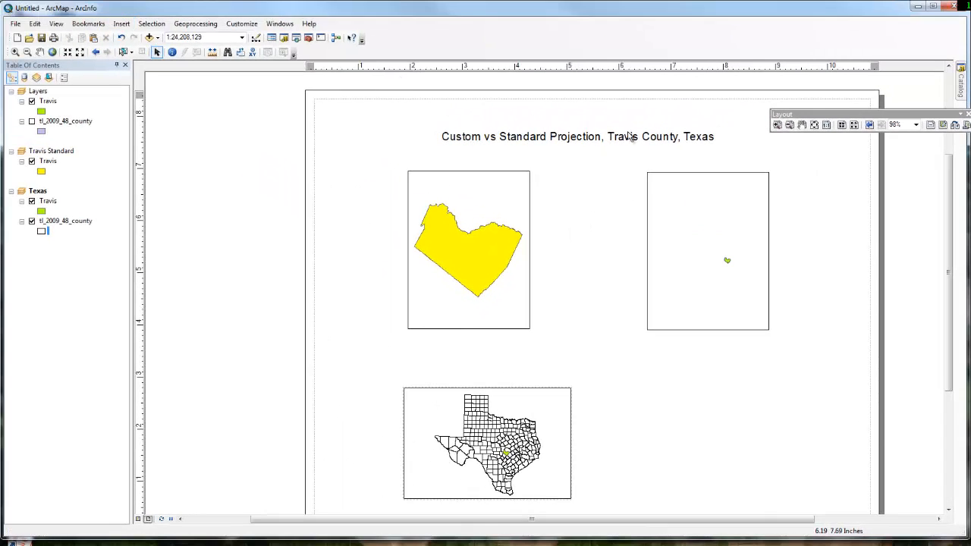
- Zoom in on Travis County inside the Layers data frame to a scale of 1:2,000,000
{"action": "left_click", "coordinate": [747, 286]}
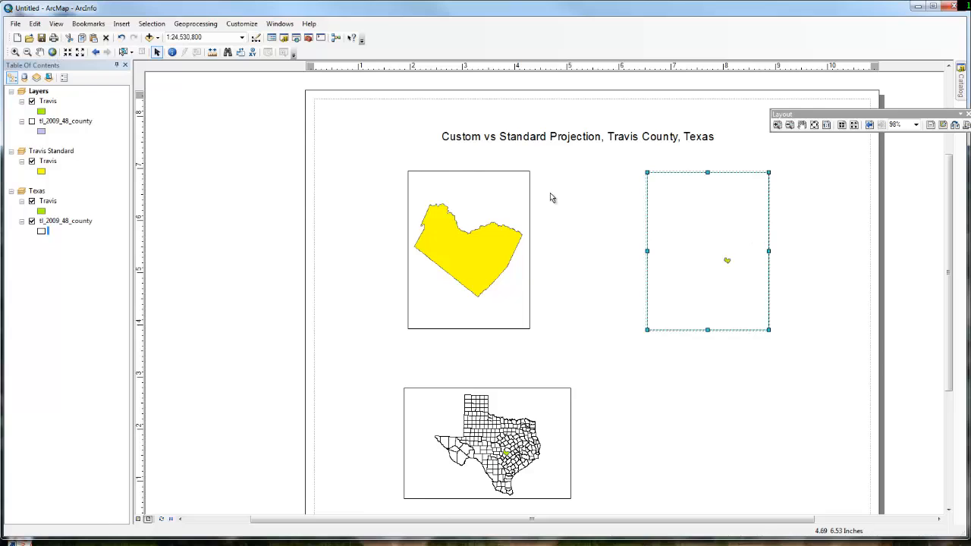
{"action": "left_click", "coordinate": [692, 228]}
{"action": "left_click", "coordinate": [15, 51]}
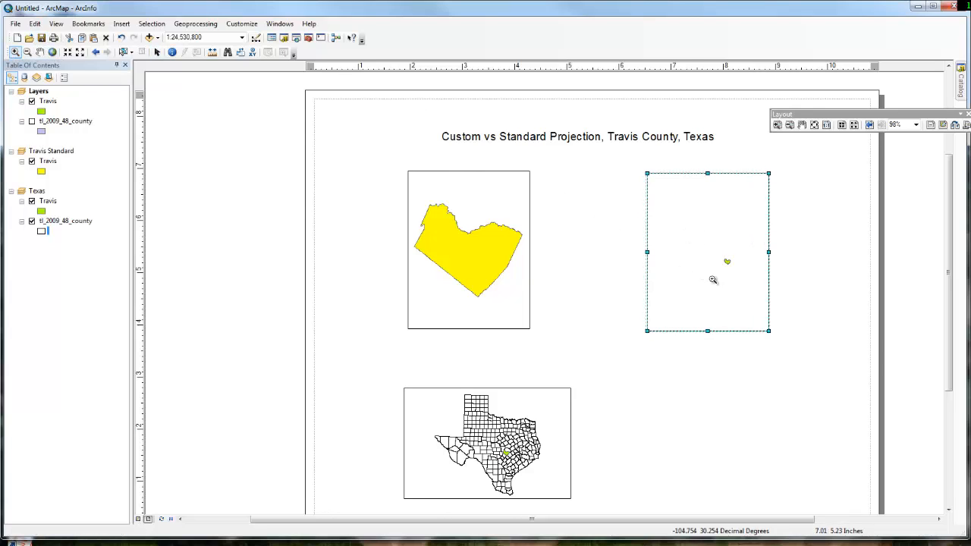
{"action": "left_click", "coordinate": [725, 262]}
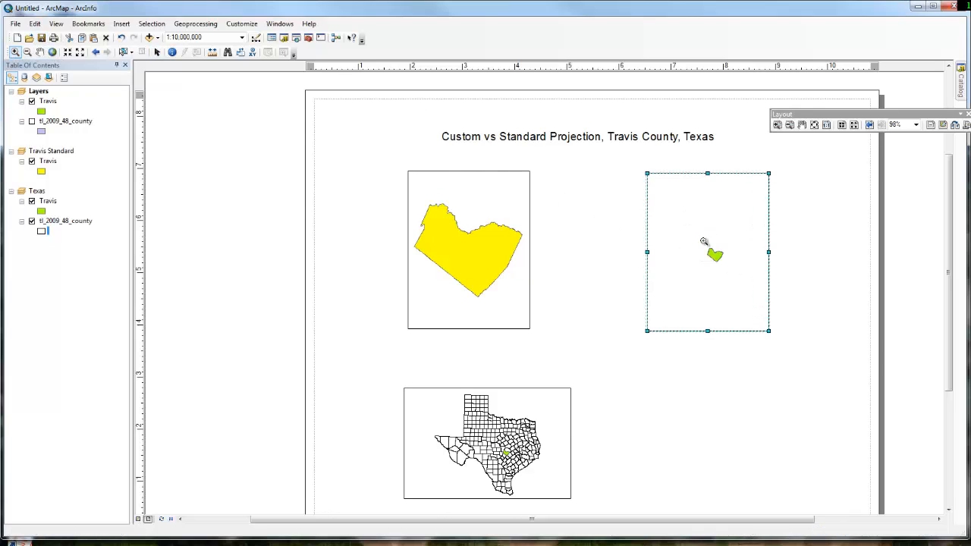
{"action": "left_click", "coordinate": [711, 252]}
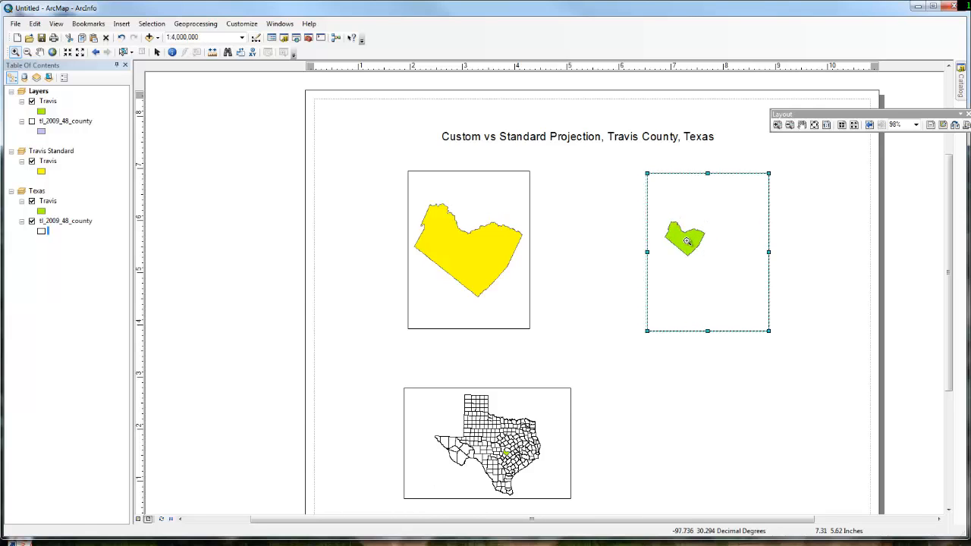
{"action": "left_click", "coordinate": [688, 242]}
{"action": "left_click", "coordinate": [688, 241]}
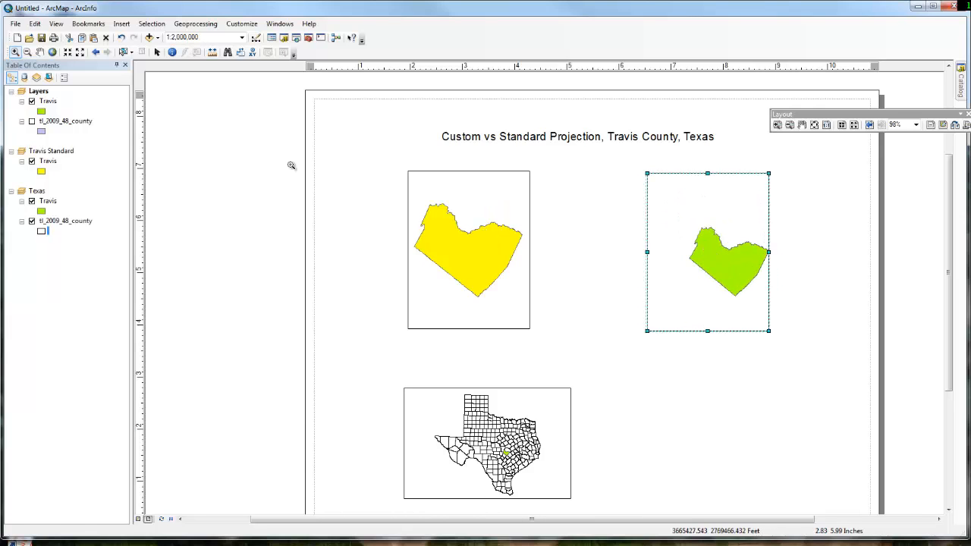
- Review the coordinate system parameters of the Layers data frame, keeping the settings as they are
{"action": "right_click", "coordinate": [35, 93]}
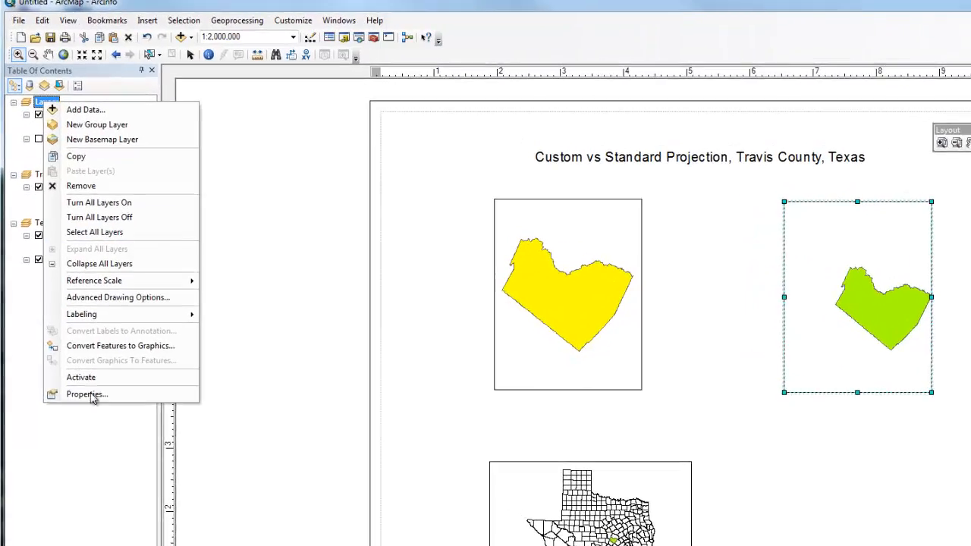
{"action": "left_click", "coordinate": [64, 324]}
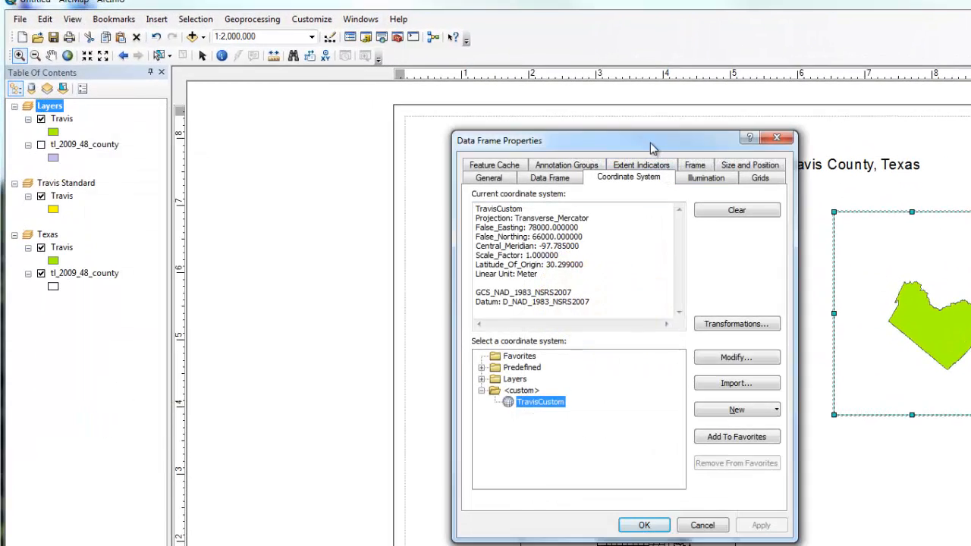
{"action": "left_click_drag", "start_coordinate": [649, 142], "coordinate": [362, 148]}
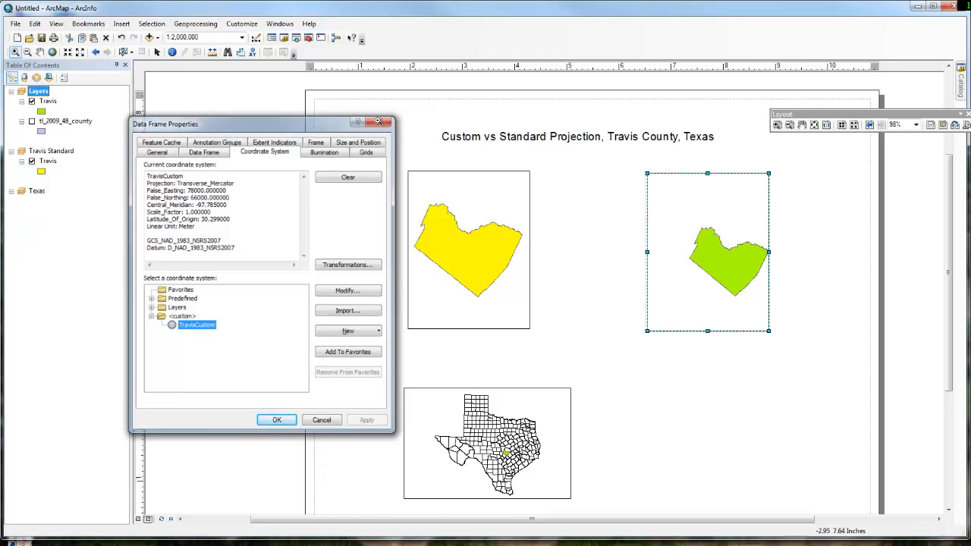
{"action": "left_click", "coordinate": [377, 121]}
- Insert a new text element on the layout and try to edit its placeholder text in place
{"action": "left_click", "coordinate": [151, 24]}
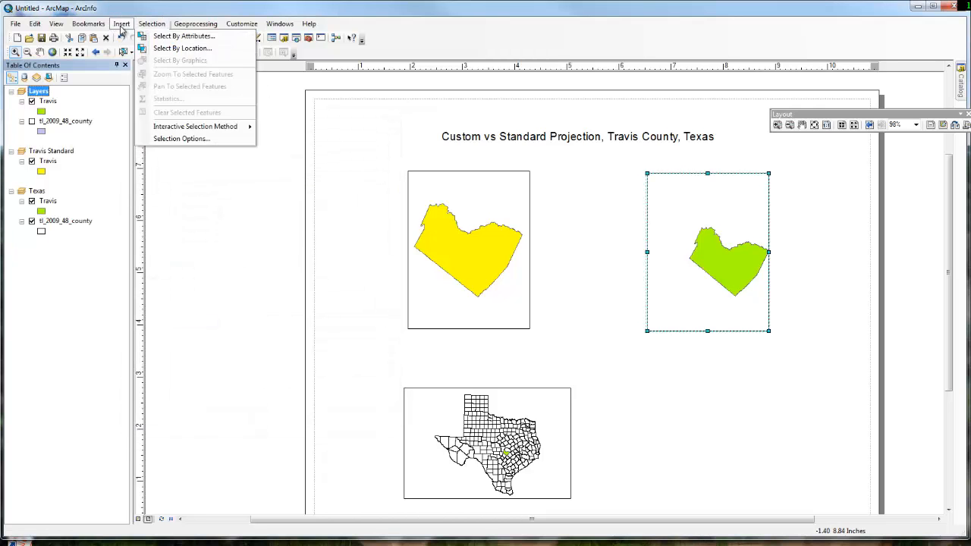
{"action": "left_click", "coordinate": [121, 24]}
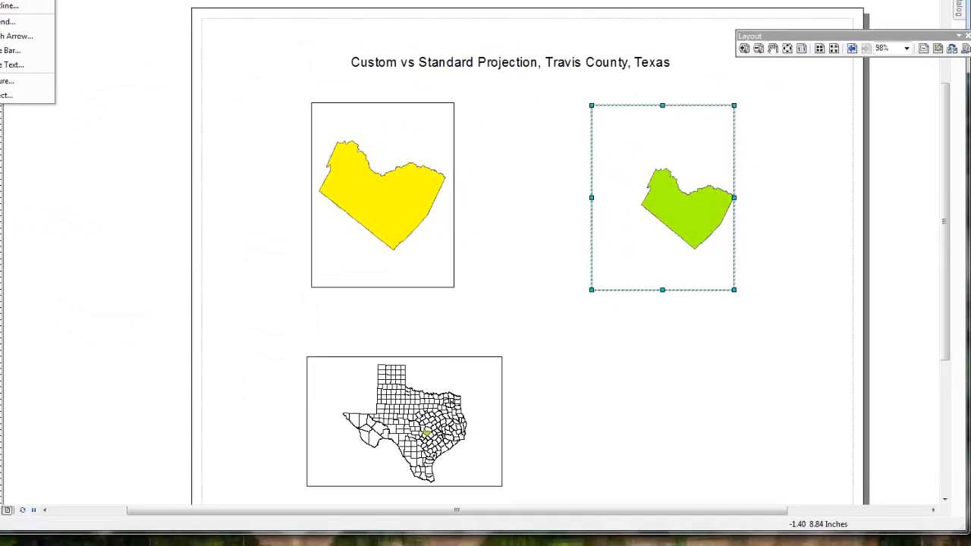
{"action": "left_click", "coordinate": [3, 1]}
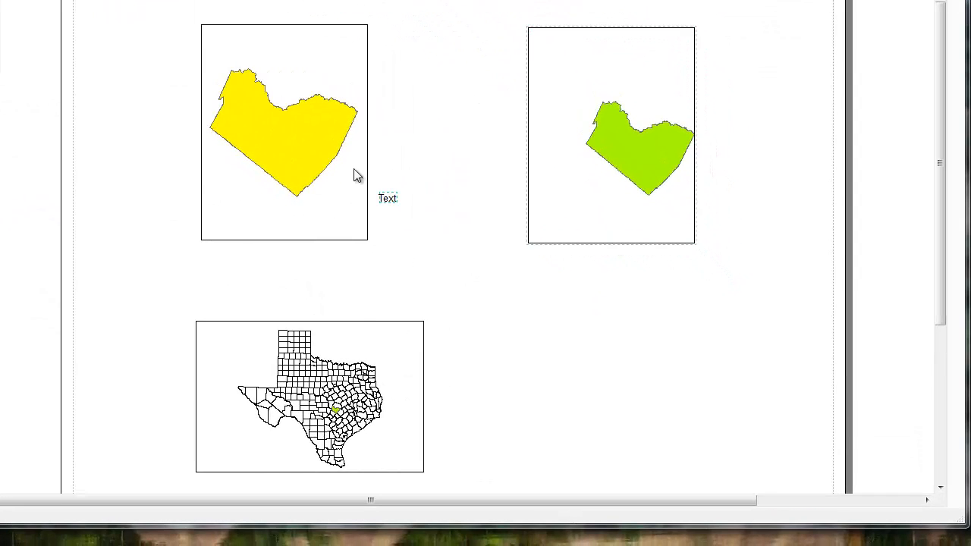
{"action": "left_click", "coordinate": [396, 199]}
{"action": "double_click", "coordinate": [390, 197]}
{"action": "right_click", "coordinate": [390, 196]}
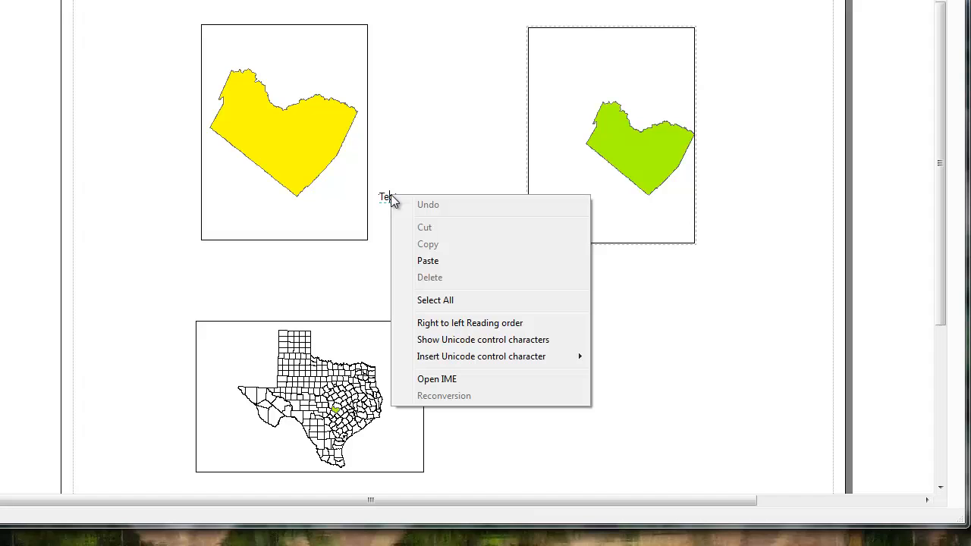
{"action": "left_click", "coordinate": [385, 213]}
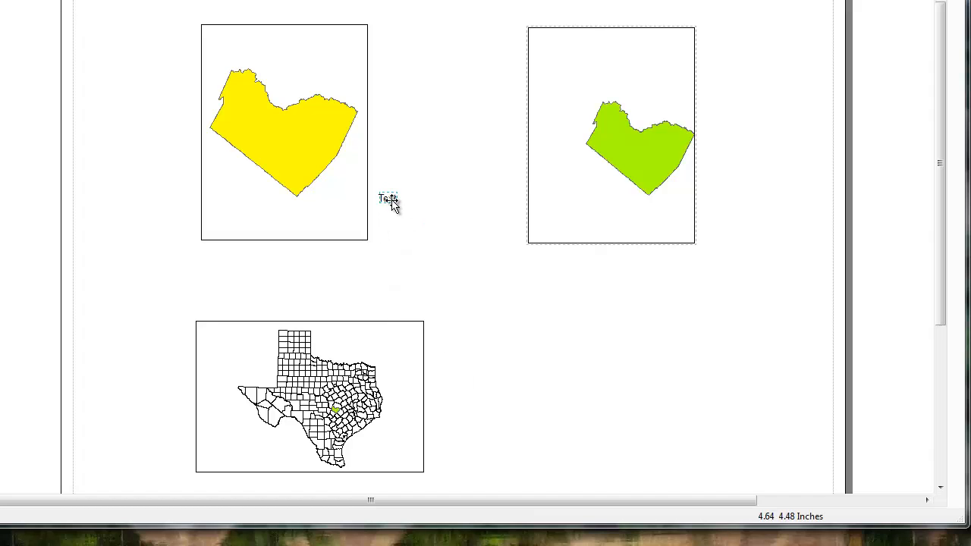
- Replace the placeholder text in the text element's properties with "Northing" and "Easting" on separate lines
{"action": "right_click", "coordinate": [391, 200]}
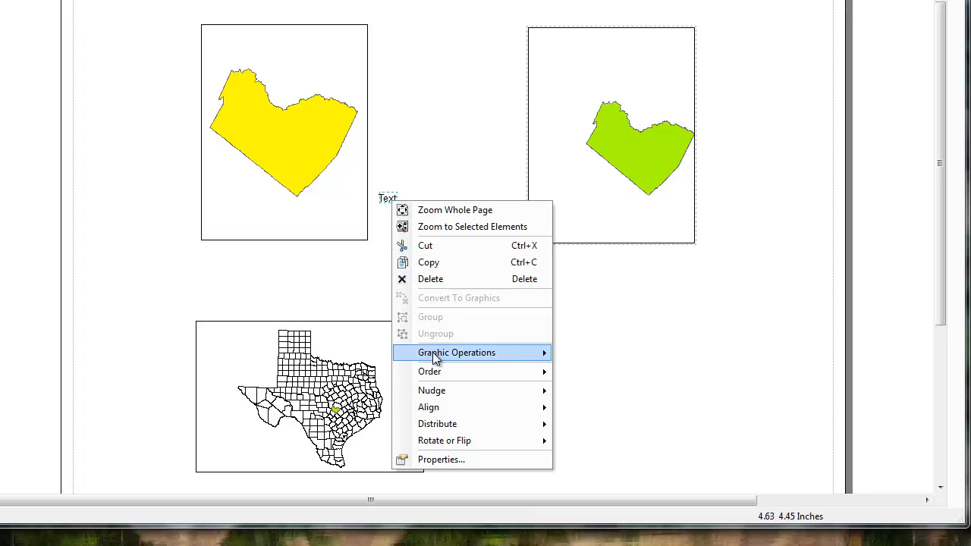
{"action": "left_click", "coordinate": [441, 459]}
{"action": "left_click", "coordinate": [253, 92]}
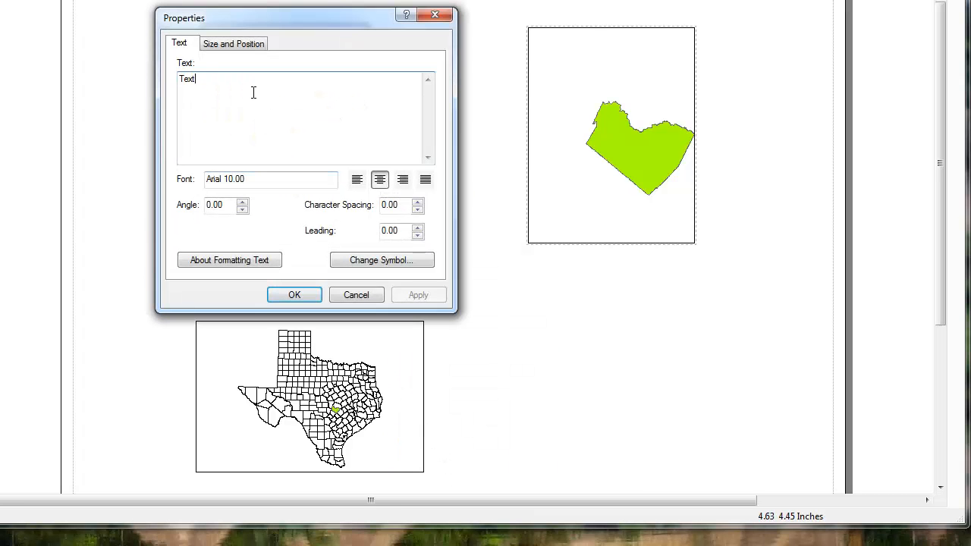
{"action": "key", "text": "BackSpace"}
{"action": "key", "text": "BackSpace"}
{"action": "key", "text": "BackSpace"}
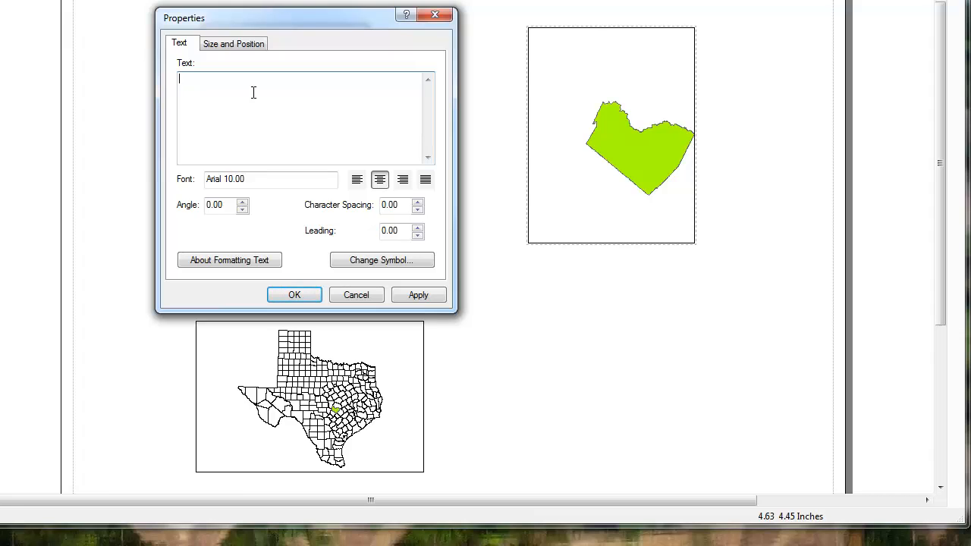
{"action": "type", "text": "Northing Easting"}
{"action": "key", "text": "Return"}
- Add "Transverse Mercator" above these lines and "Central Meridian" and "Scale Factor" below them, and apply the text
{"action": "key", "text": "Up"}
{"action": "type", "text": "Transversi"}
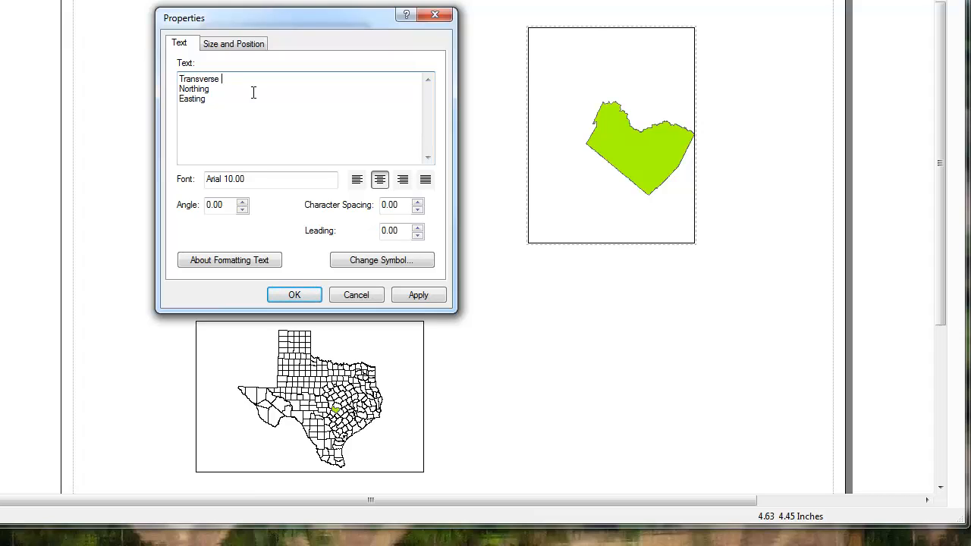
{"action": "type", "text": " Mercator "}
{"action": "type", "text": "idian"}
{"action": "type", "text": " Scale C"}
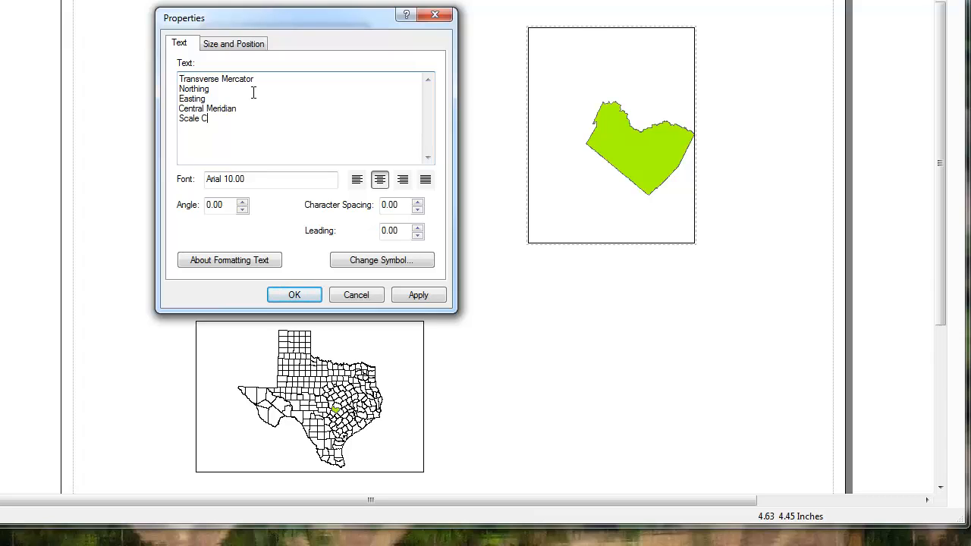
{"action": "key", "text": "BackSpace"}
{"action": "type", "text": "Far"}
{"action": "left_click", "coordinate": [411, 294]}
{"action": "left_click", "coordinate": [294, 296]}
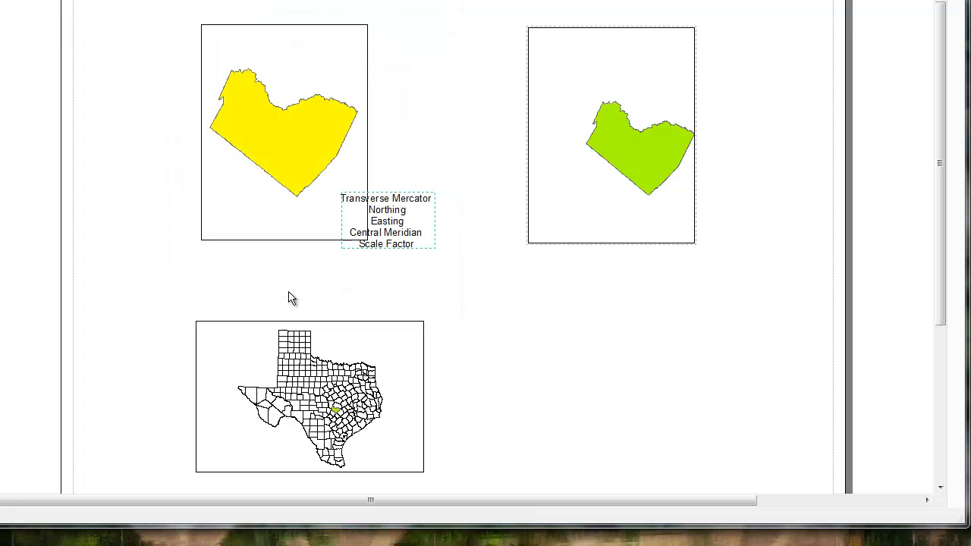
- Place the projection text block below the green Travis frame and left-align its lines
{"action": "left_click_drag", "start_coordinate": [371, 217], "coordinate": [628, 285]}
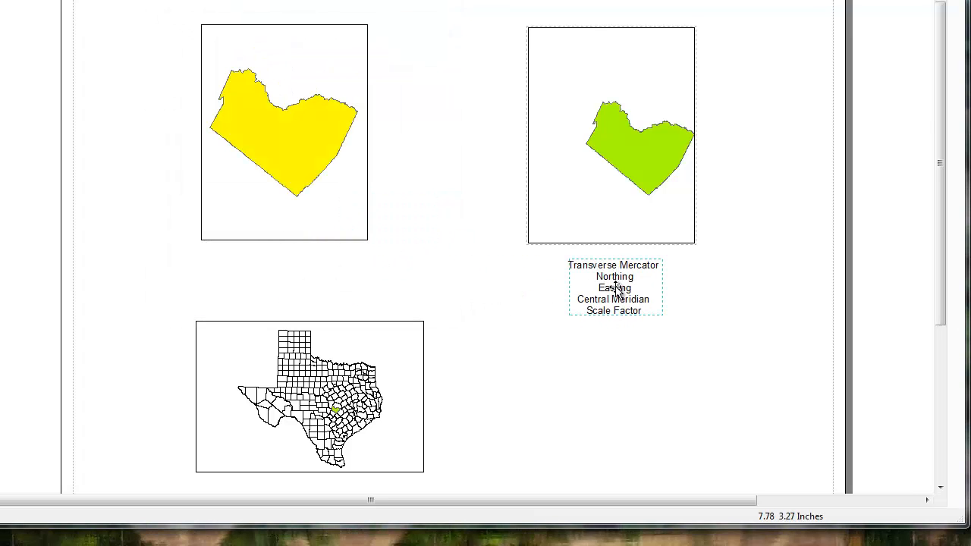
{"action": "right_click", "coordinate": [637, 289]}
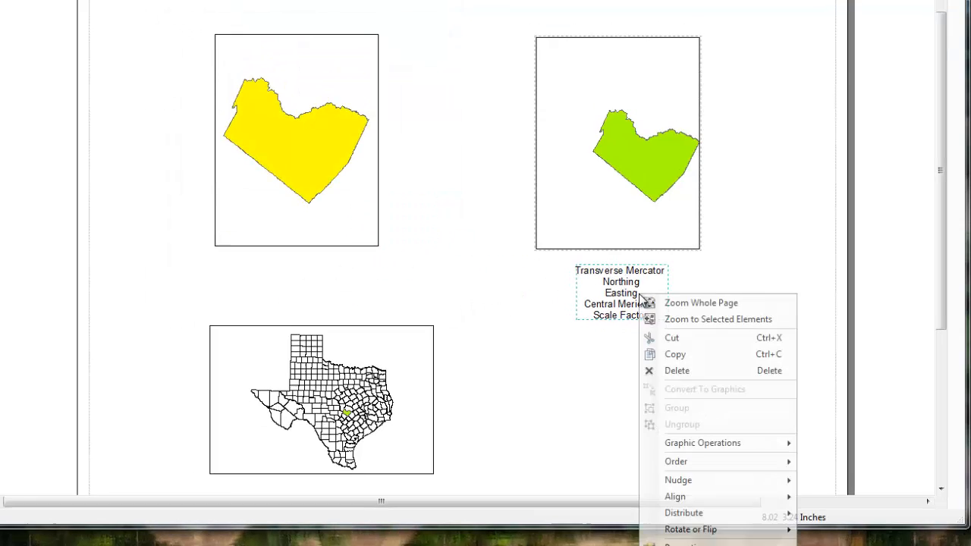
{"action": "left_click", "coordinate": [760, 543]}
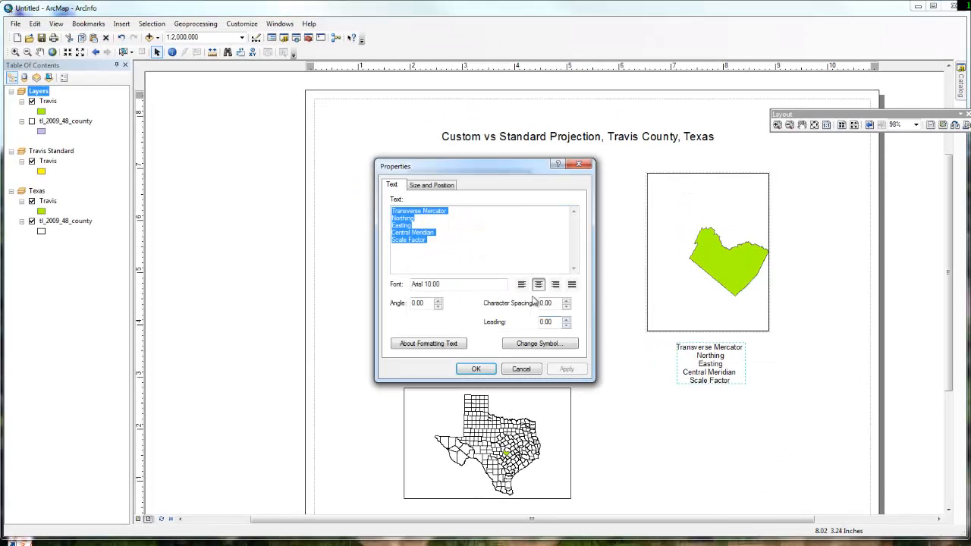
{"action": "left_click", "coordinate": [521, 284]}
{"action": "left_click", "coordinate": [475, 368]}
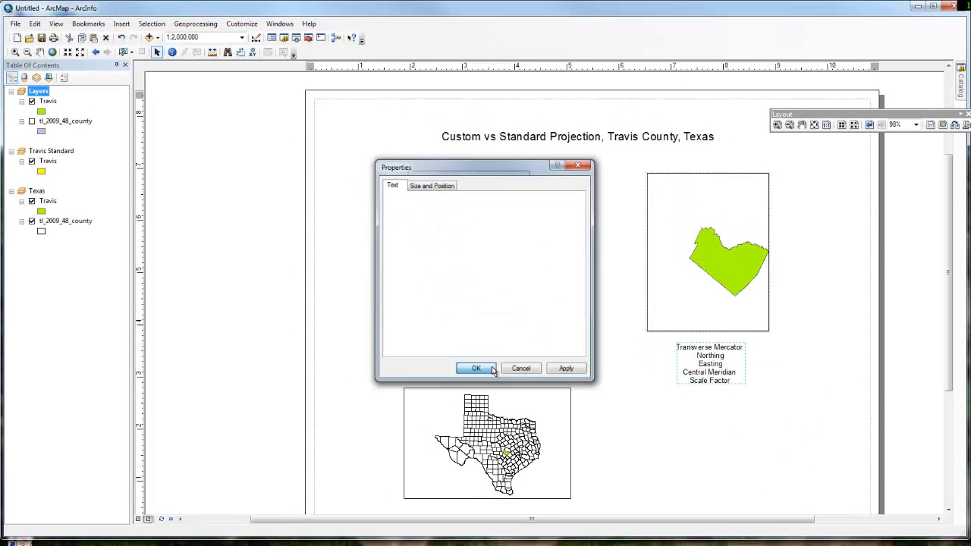
{"action": "left_click_drag", "start_coordinate": [766, 373], "coordinate": [682, 357]}
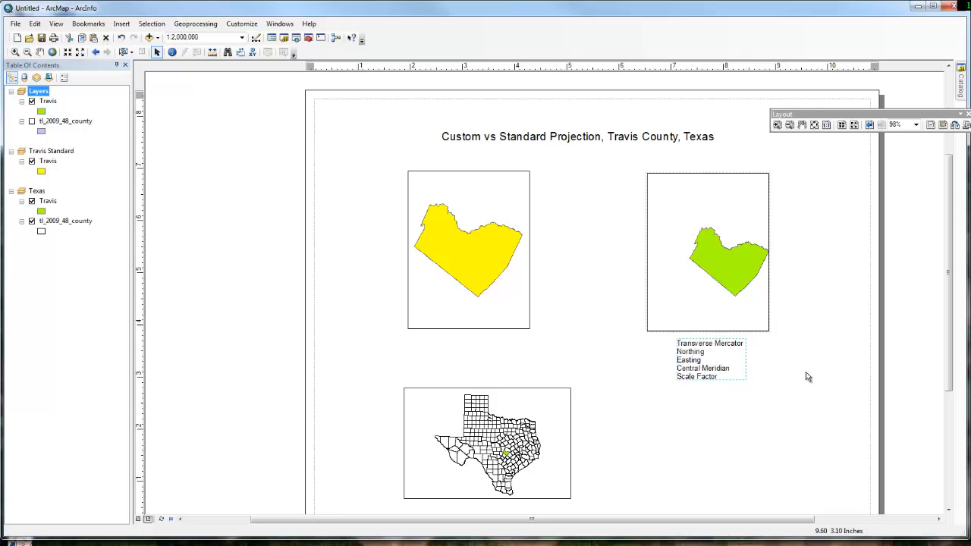
- Review the coordinate system parameters of the Travis Standard data frame, keeping its settings
{"action": "right_click", "coordinate": [48, 156]}
{"action": "left_click", "coordinate": [87, 395]}
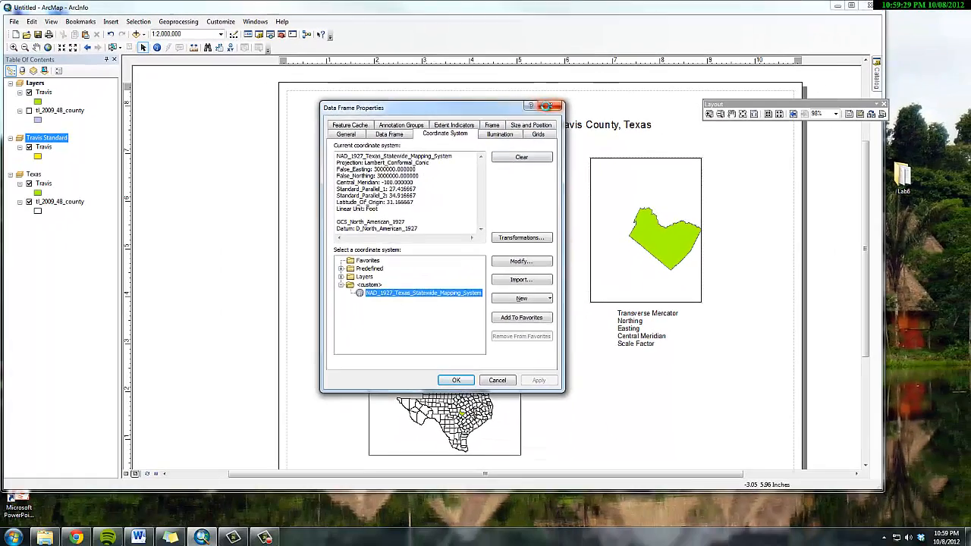
{"action": "left_click", "coordinate": [502, 158]}
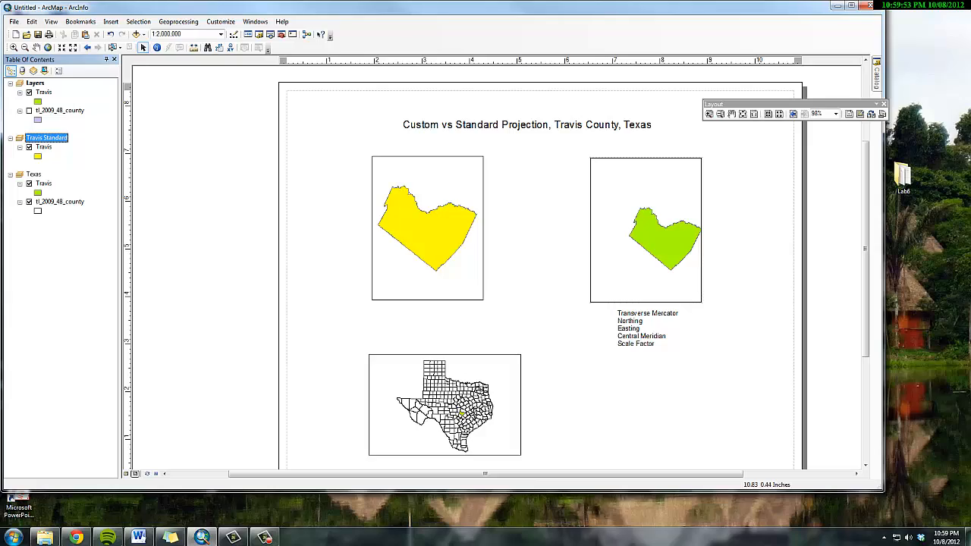
- Switch to the Lab6_2012Fall document in Word and read the remaining lab steps and hand-in requirements
{"action": "left_click_drag", "start_coordinate": [970, 50], "coordinate": [443, 9]}
{"action": "scroll", "coordinate": [663, 245], "scroll_direction": "down", "scroll_amount": 2}
{"action": "scroll", "coordinate": [663, 245], "scroll_direction": "down", "scroll_amount": 5}
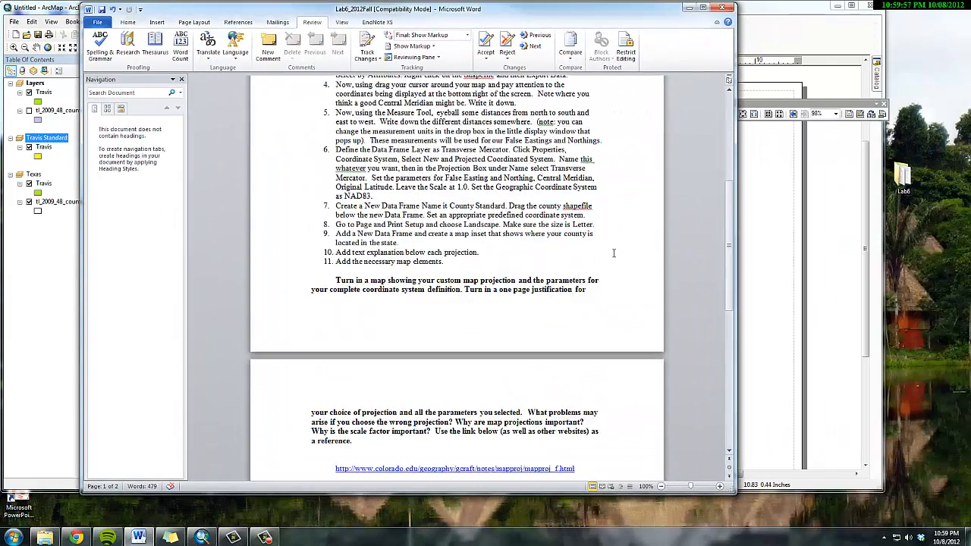